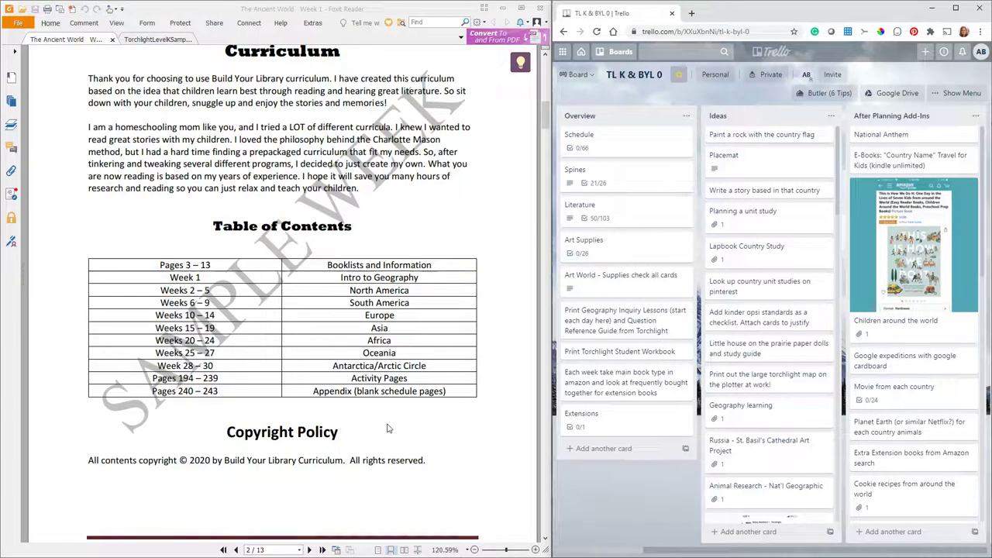
Open the Spines card and scroll down to its Library Hold checklist
left_click(620, 182)
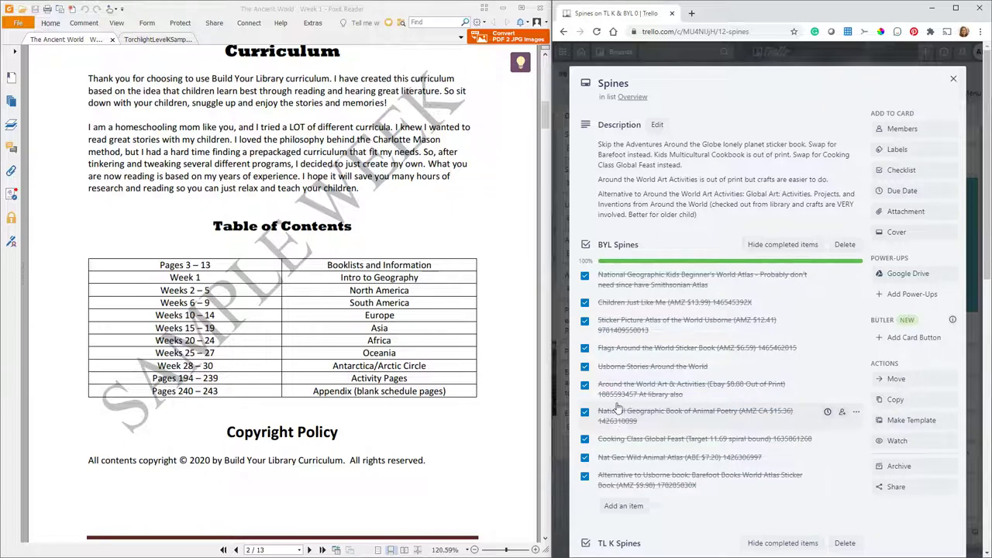
scroll(616, 411, "down", 5)
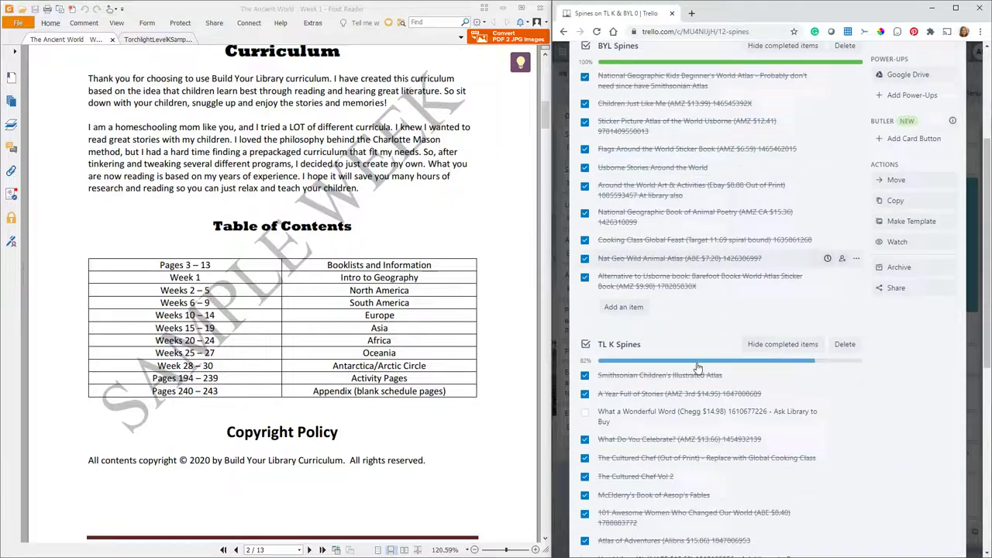
scroll(697, 442, "down", 2)
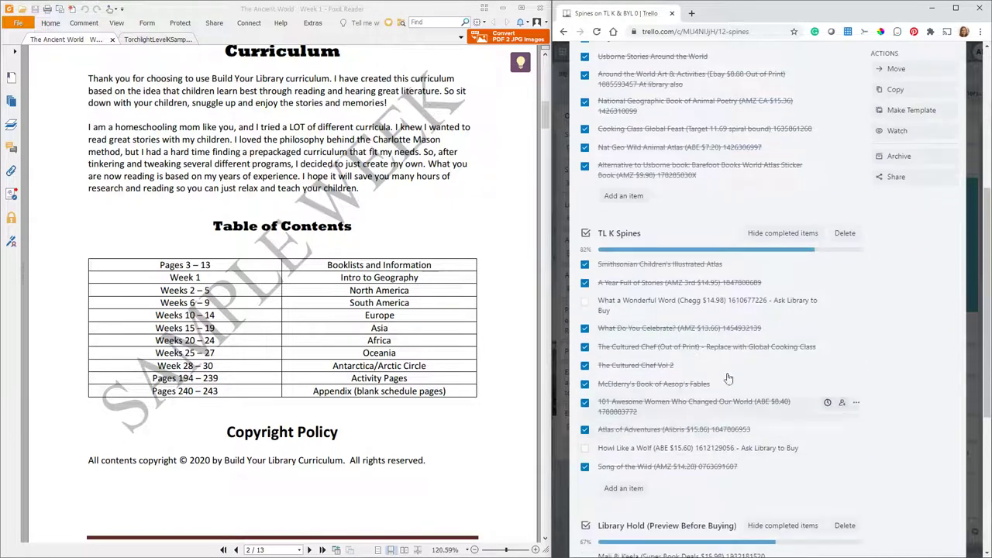
scroll(698, 372, "down", 5)
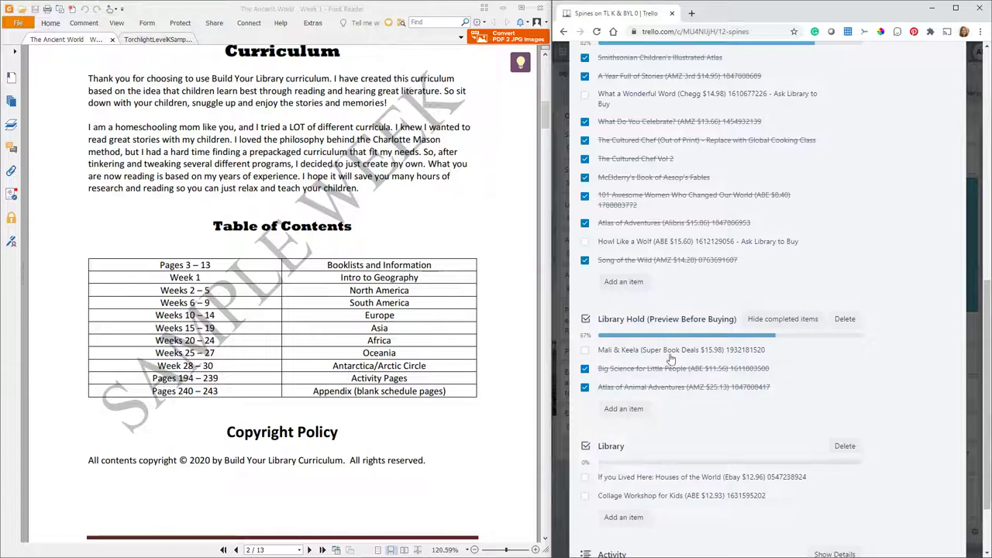
scroll(709, 392, "down", 2)
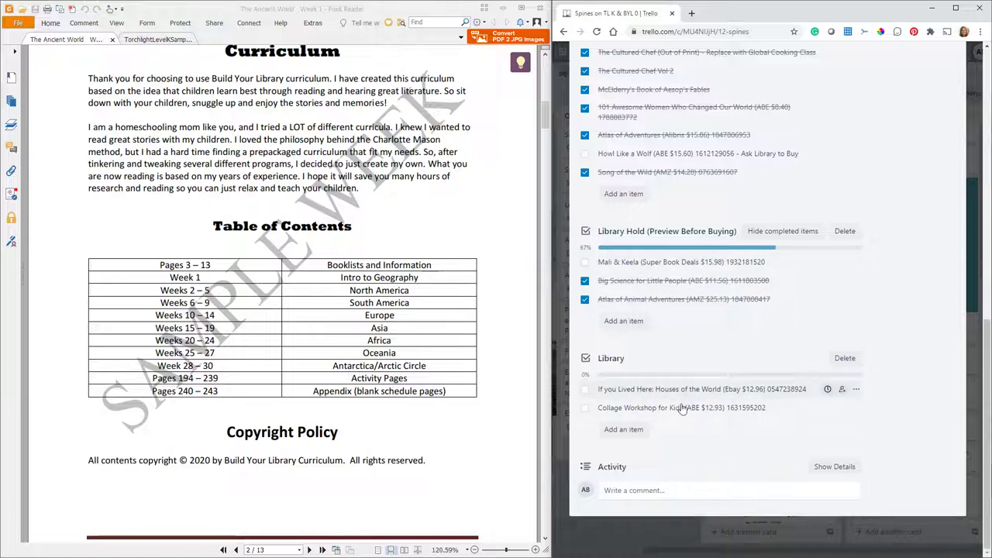
scroll(696, 325, "up", 1)
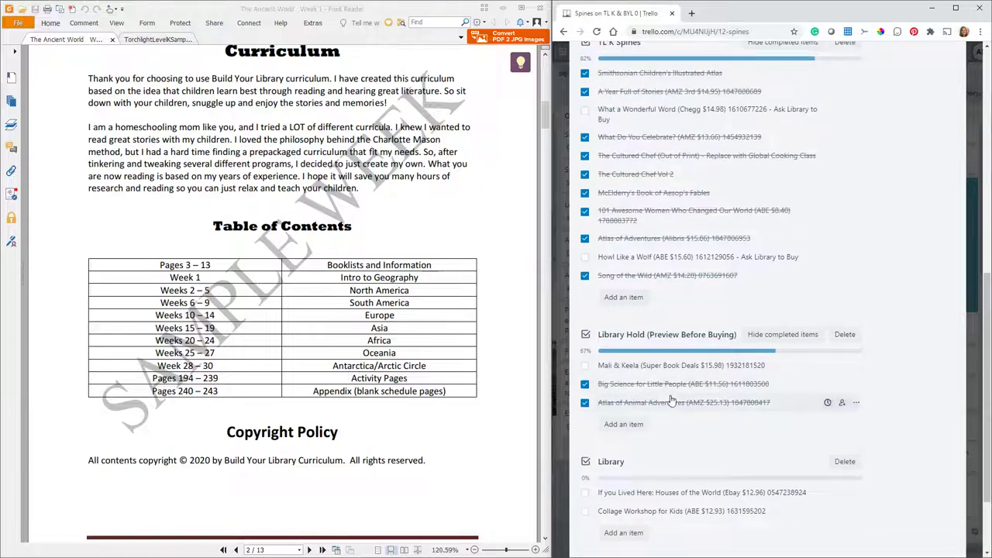
scroll(677, 396, "up", 1)
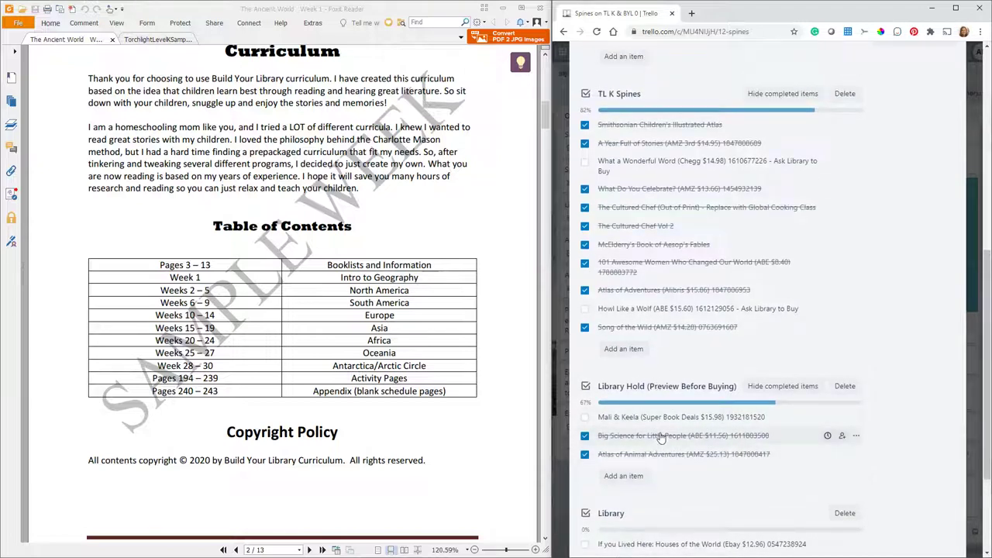
Move Big Science for Little People and Atlas of Animal Adventures into TL K Spines, then close the card
left_click_drag(663, 441, 672, 336)
left_click_drag(686, 456, 678, 346)
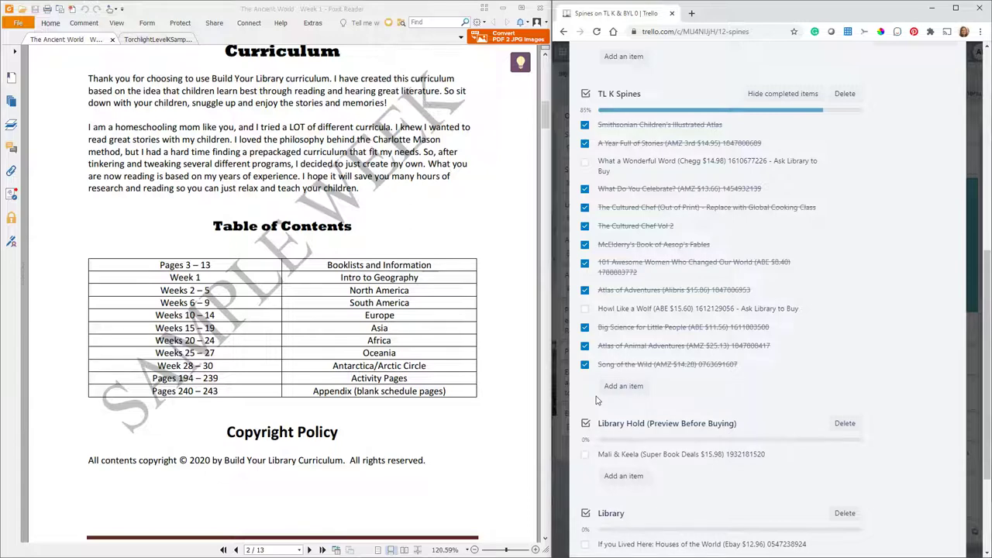
scroll(597, 400, "up", 5)
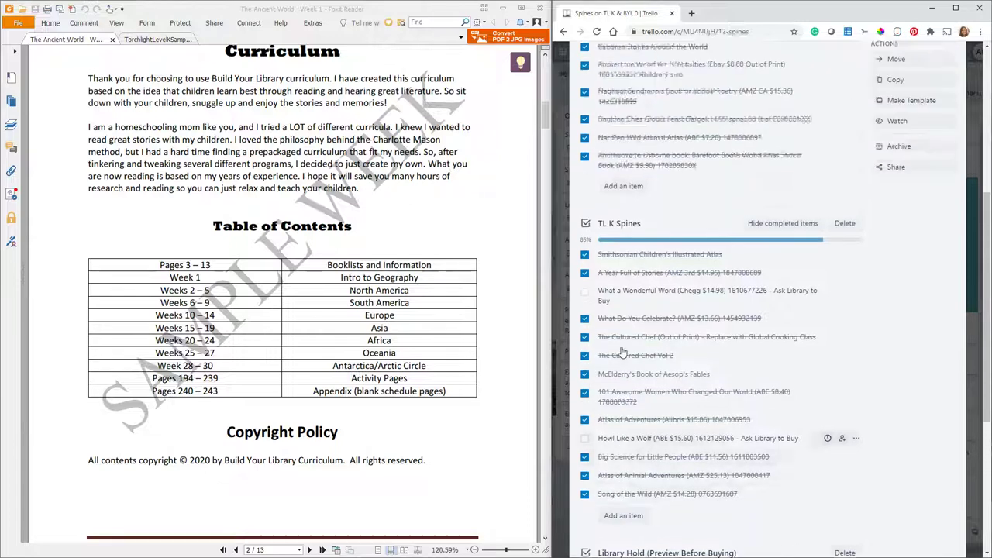
scroll(655, 347, "up", 2)
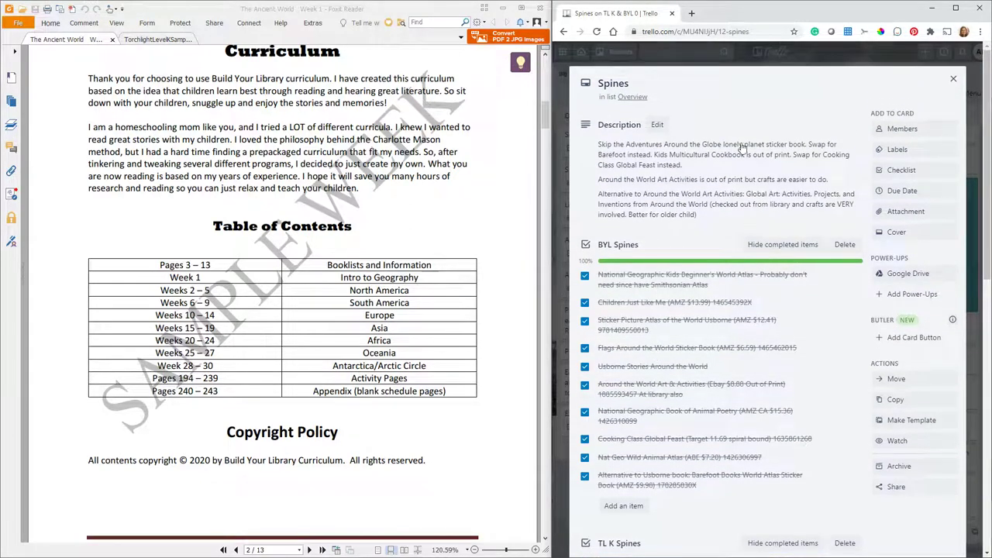
left_click(953, 81)
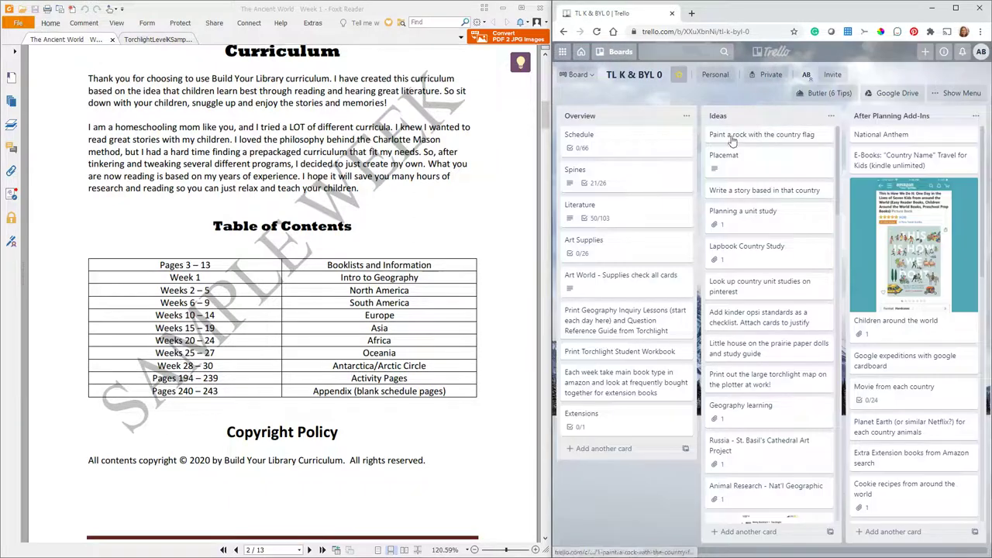
Open the Literature card and scroll down past BYL Buy to the TL K Buy checklist
left_click(604, 216)
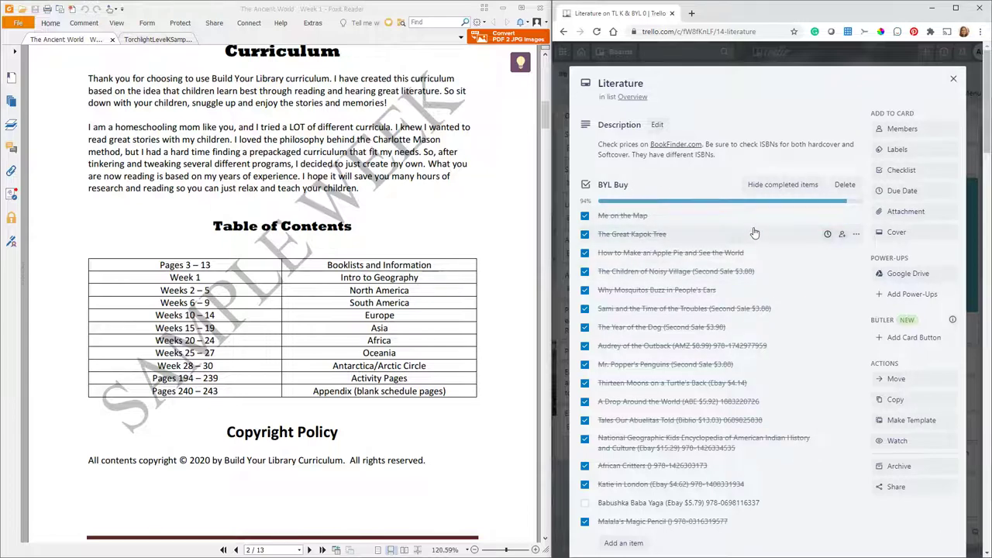
scroll(754, 232, "down", 2)
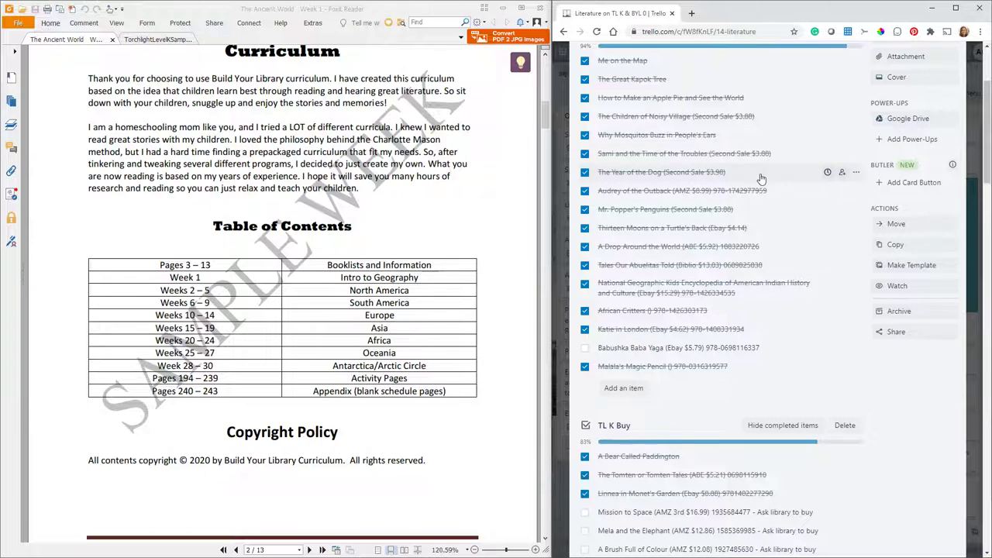
scroll(759, 180, "down", 3)
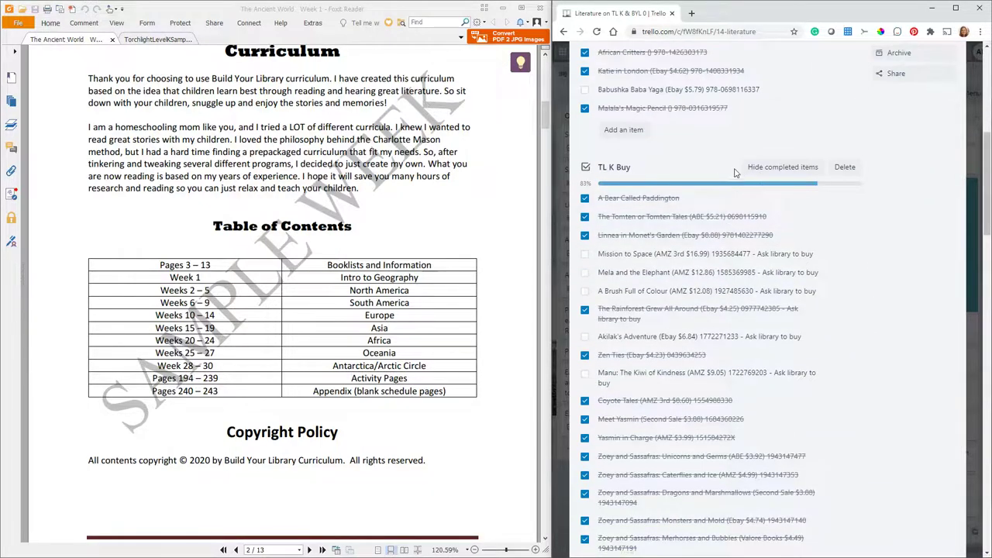
scroll(758, 201, "down", 2)
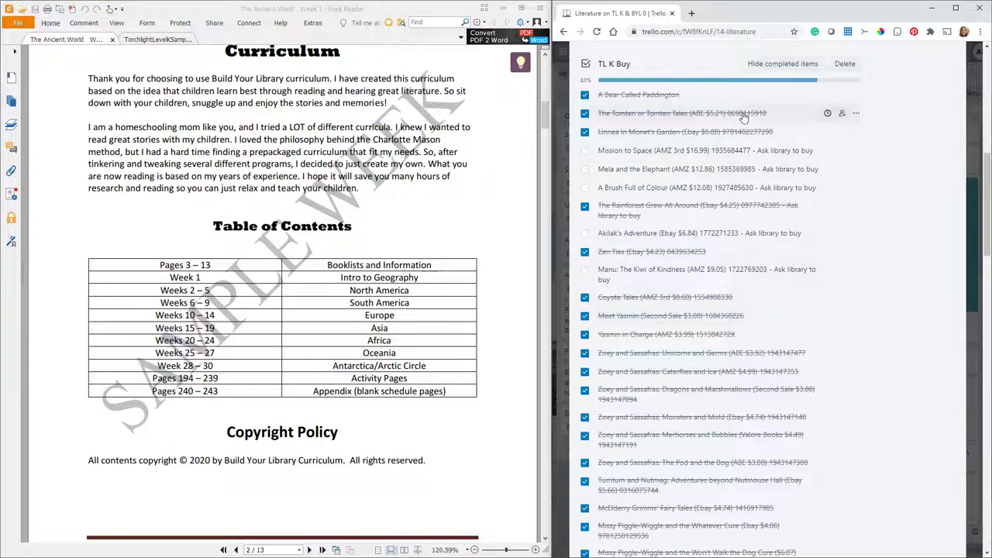
Scroll through the BYL Library and TL K Library checklists, then close the Literature card
scroll(752, 262, "down", 2)
scroll(752, 261, "down", 5)
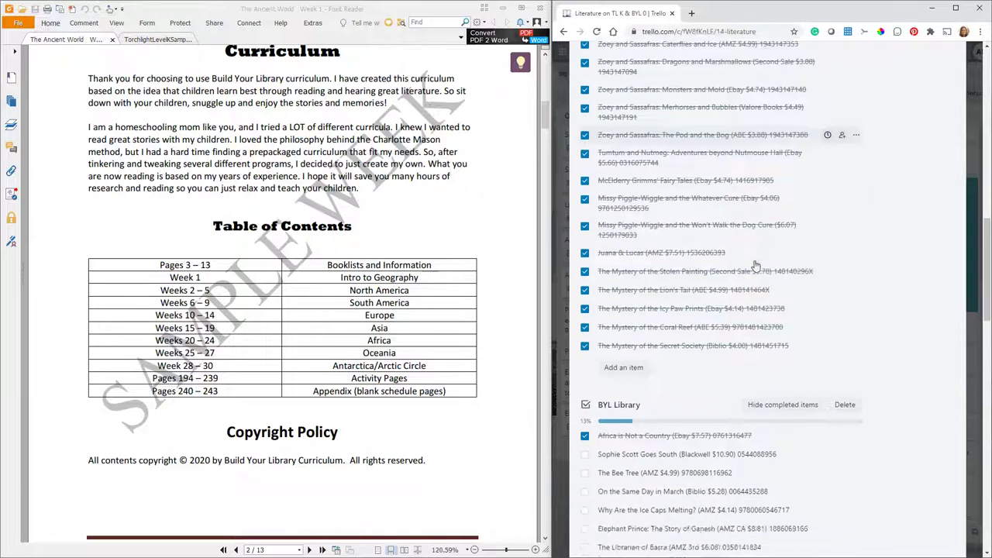
scroll(769, 250, "down", 2)
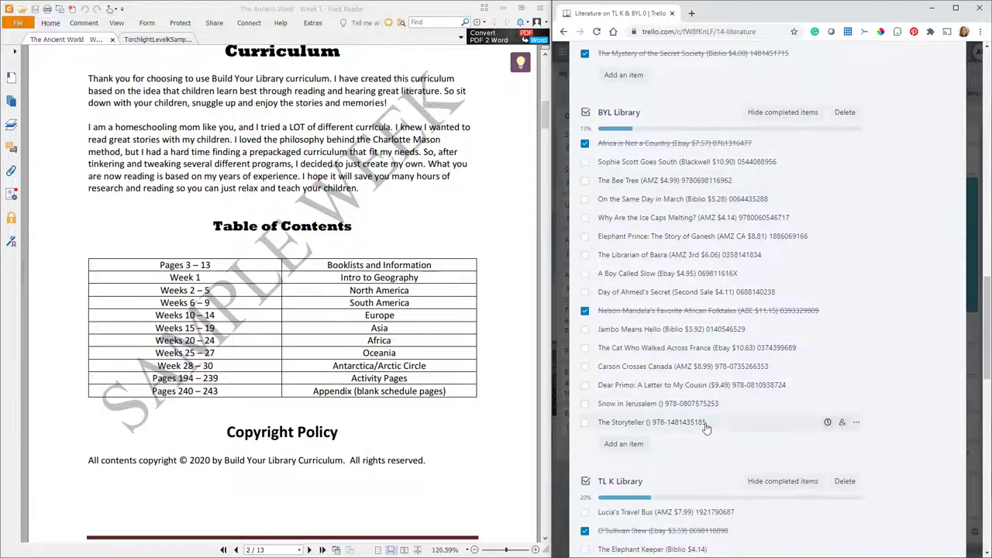
scroll(741, 397, "down", 1)
scroll(742, 399, "down", 4)
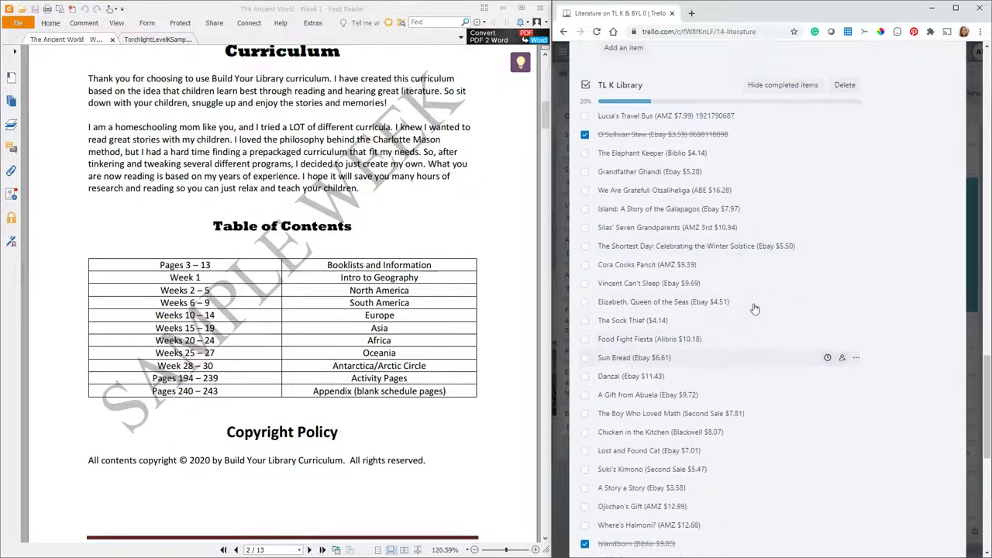
scroll(742, 431, "down", 5)
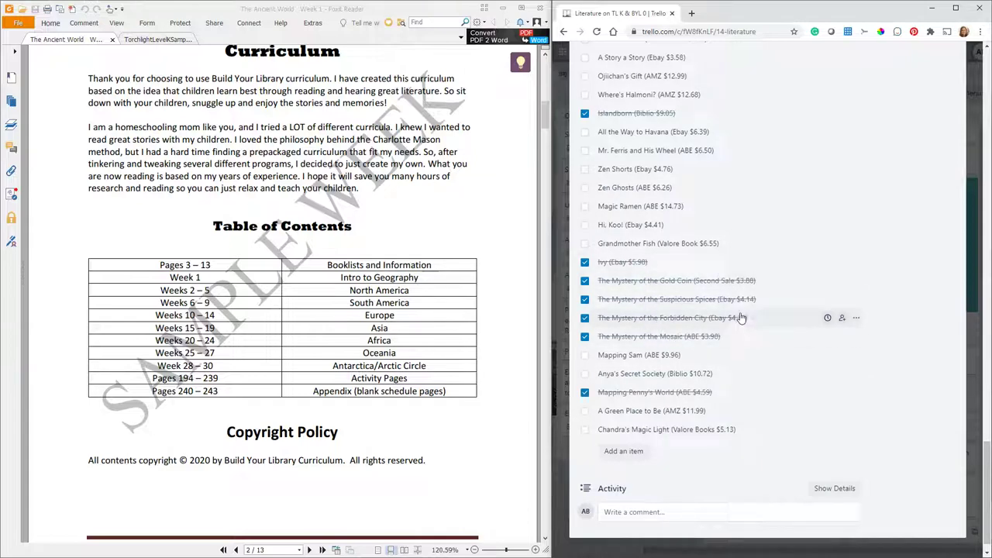
scroll(776, 299, "up", 3)
scroll(796, 298, "up", 6)
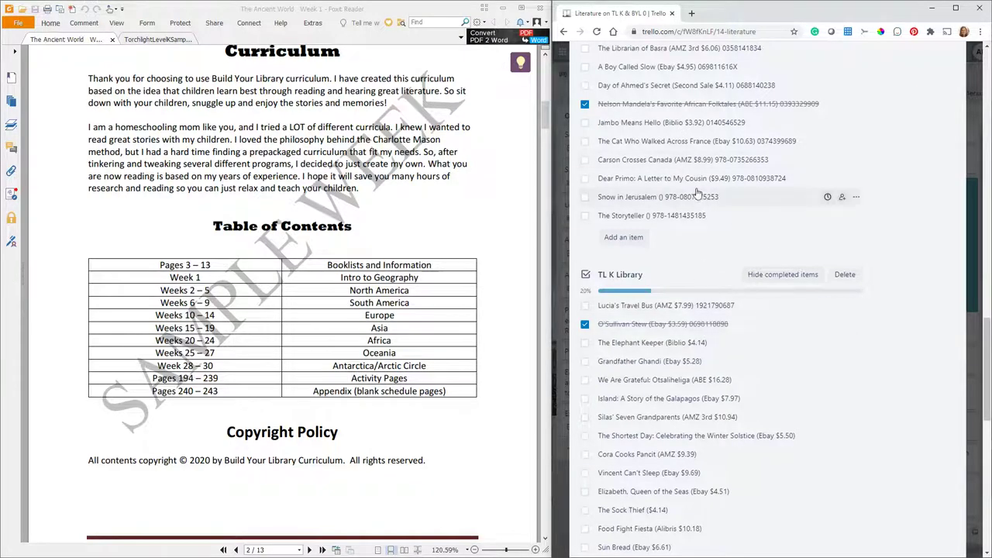
scroll(702, 180, "up", 15)
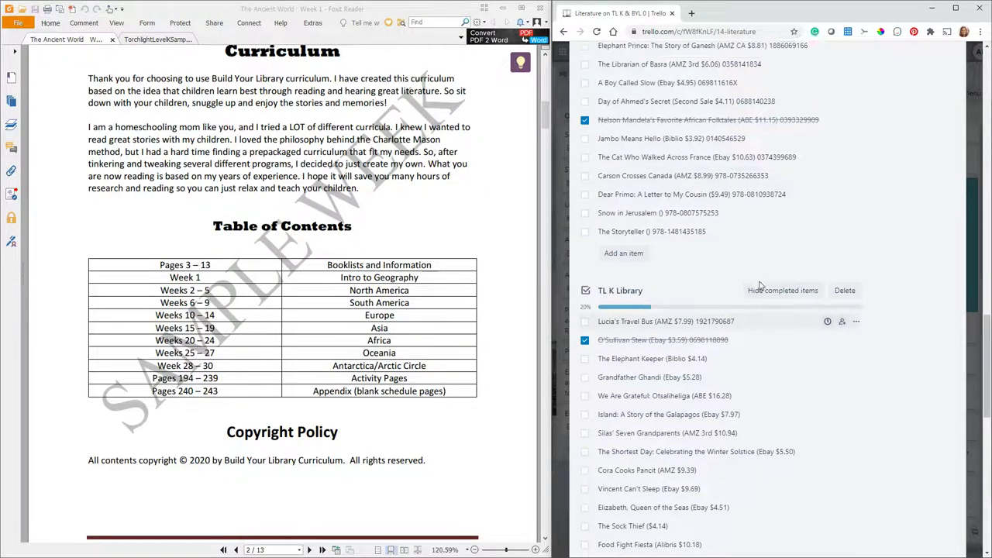
scroll(763, 283, "up", 4)
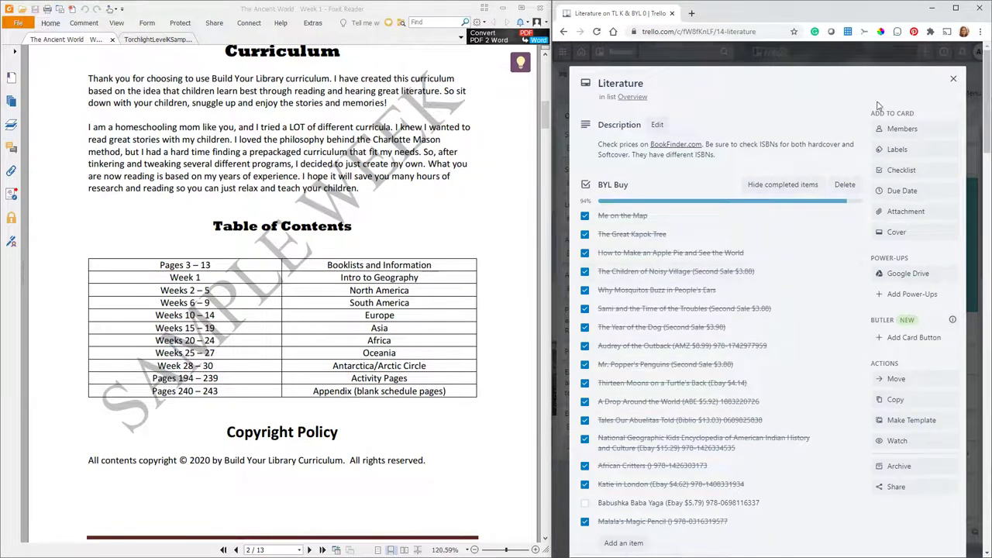
left_click(953, 79)
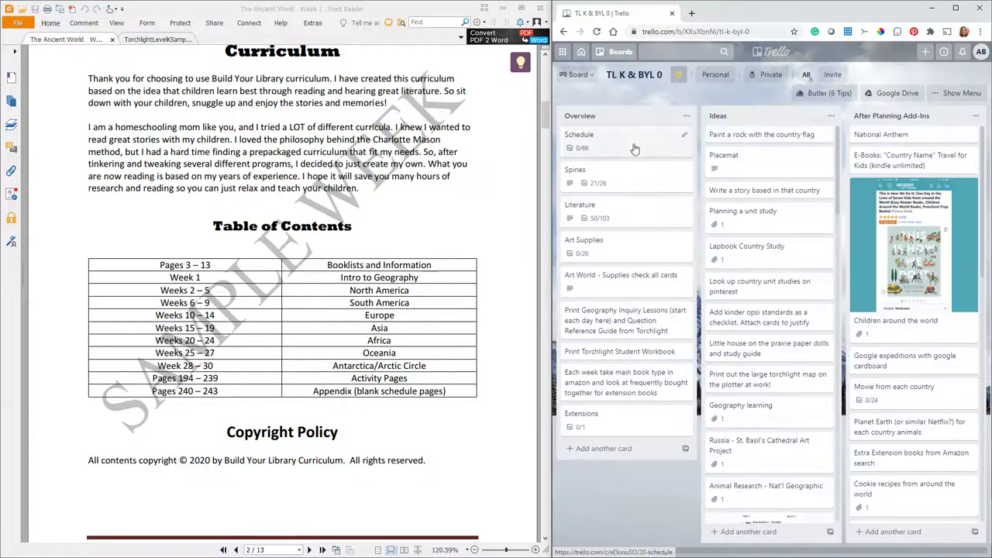
left_click(615, 250)
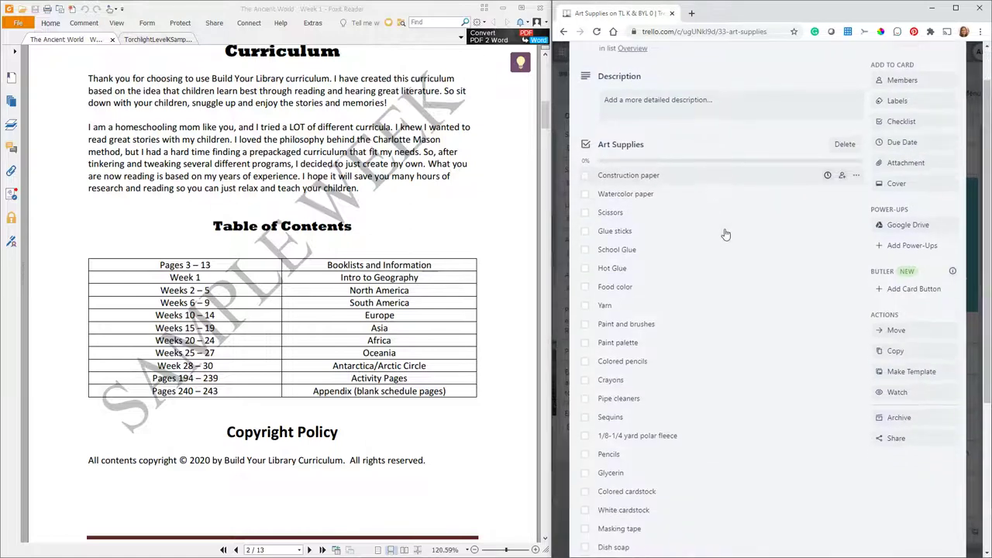
scroll(720, 225, "down", 4)
scroll(740, 310, "up", 4)
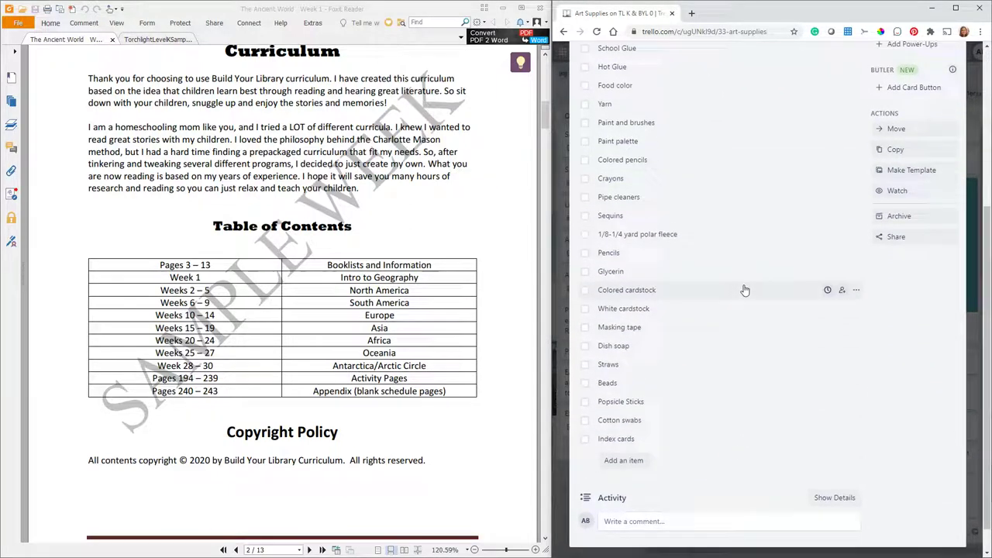
scroll(735, 205, "up", 1)
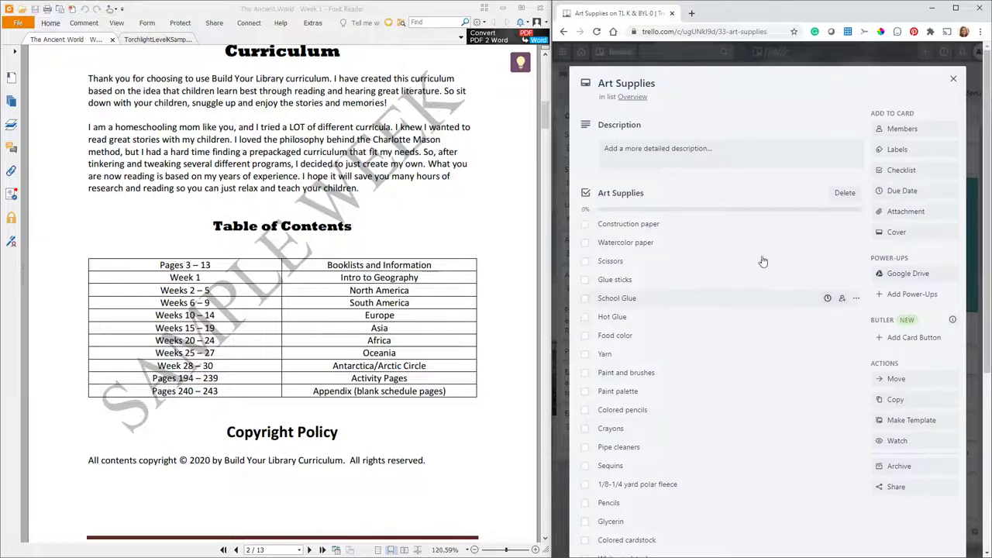
left_click(953, 81)
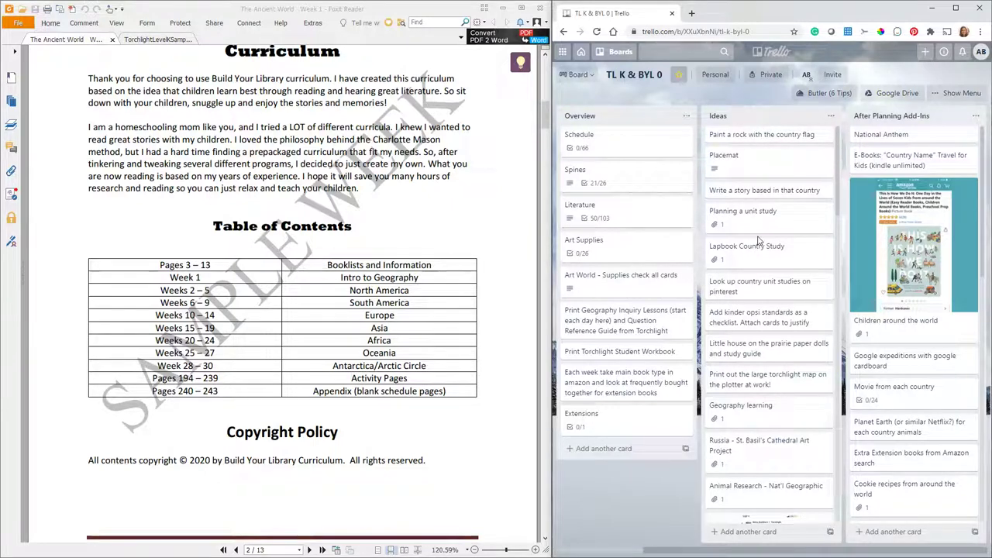
Open the Placemat card in the Ideas list to read its country placemat description
left_click(764, 170)
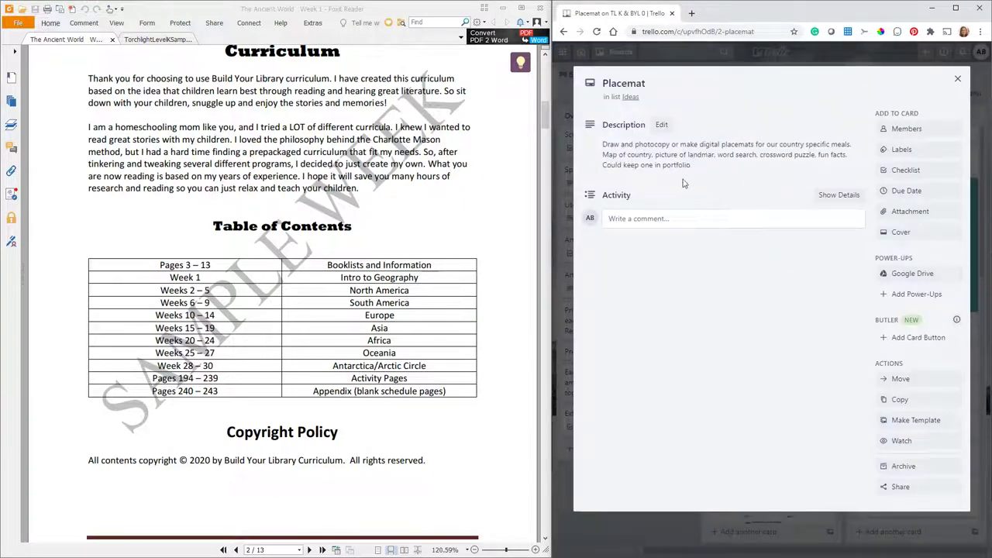
Close the Placemat card, briefly view the Germany card, and scroll through the Ideas list
left_click(957, 78)
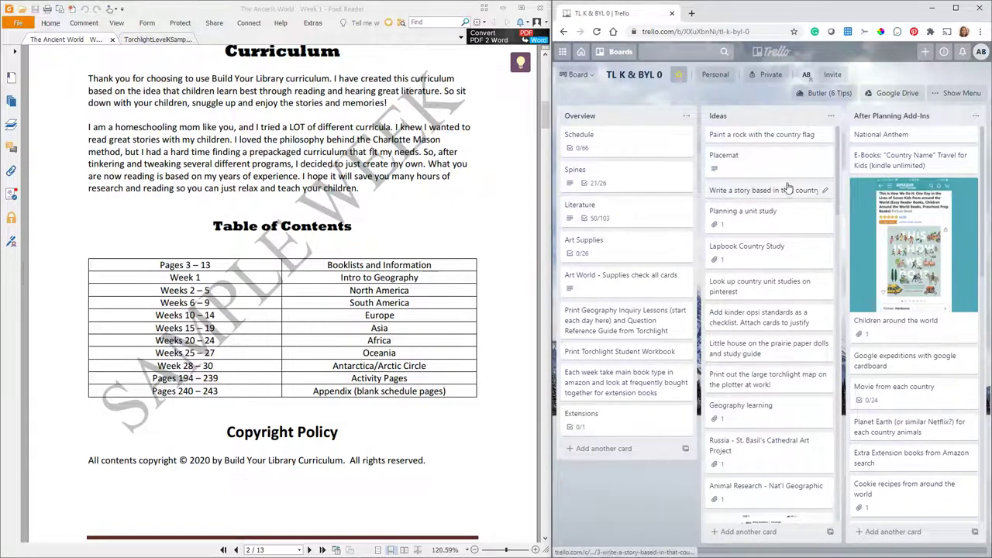
scroll(791, 209, "down", 1)
scroll(790, 216, "down", 5)
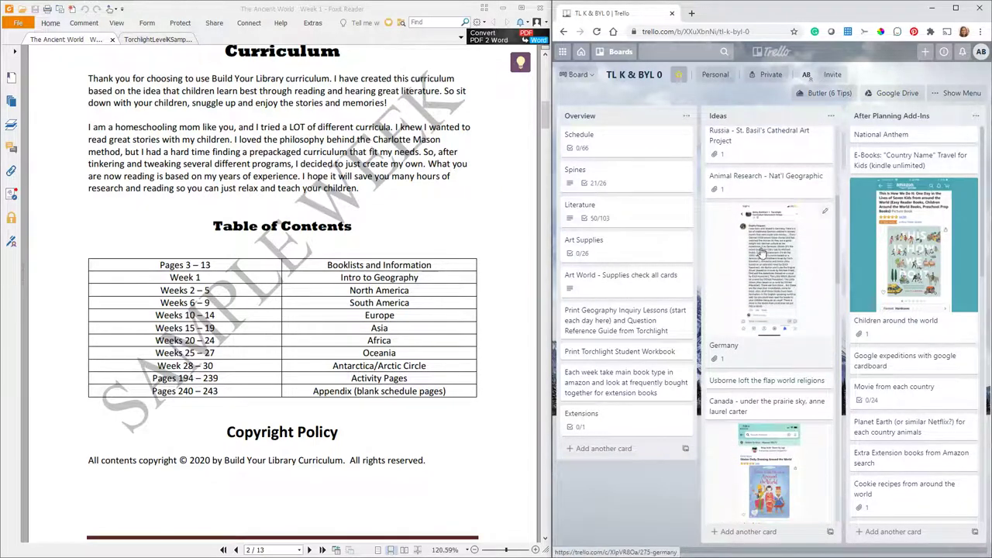
left_click(764, 277)
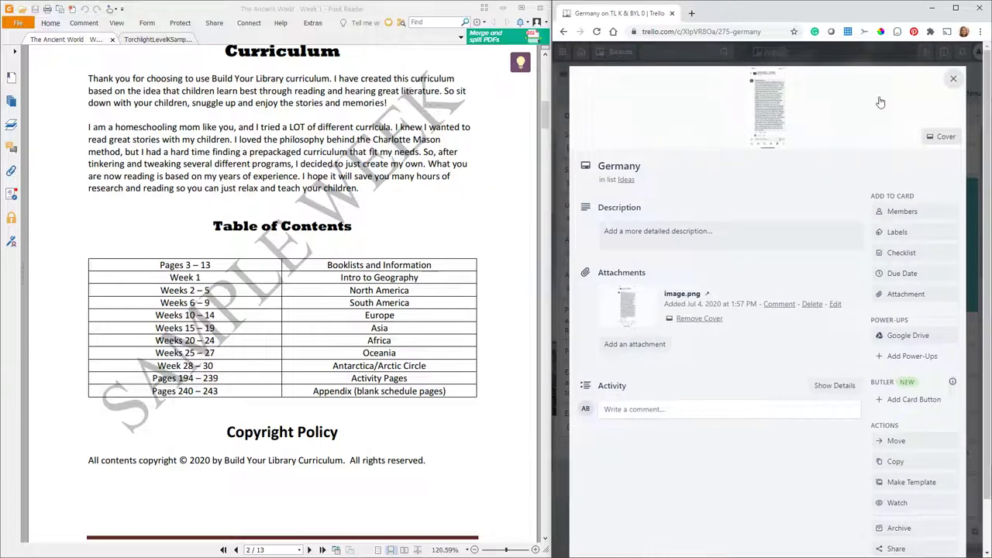
left_click(953, 78)
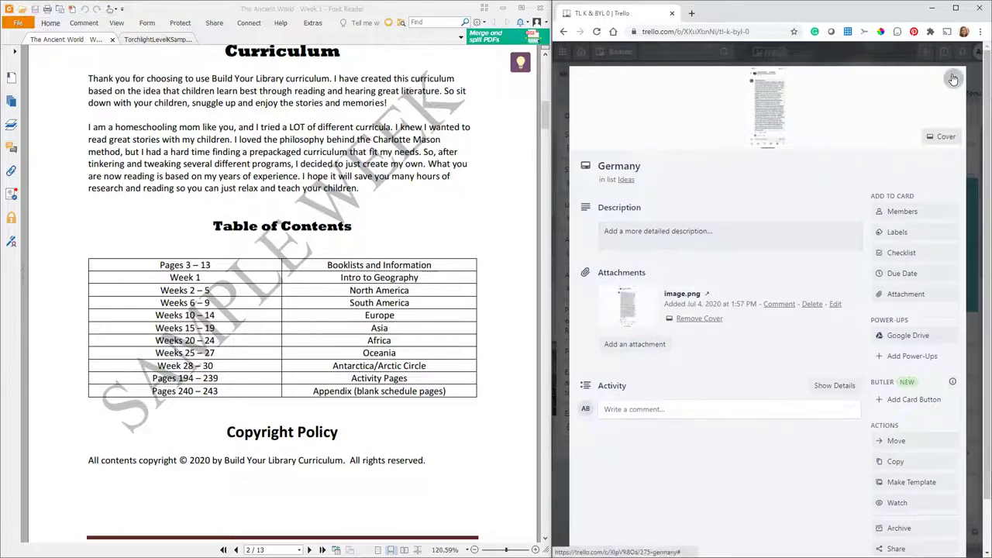
scroll(768, 271, "down", 5)
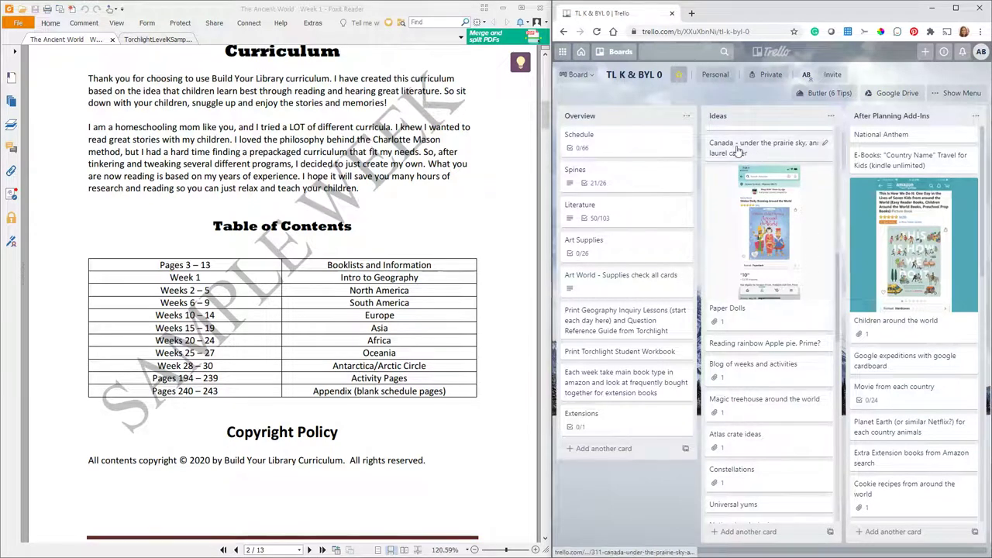
scroll(768, 268, "down", 5)
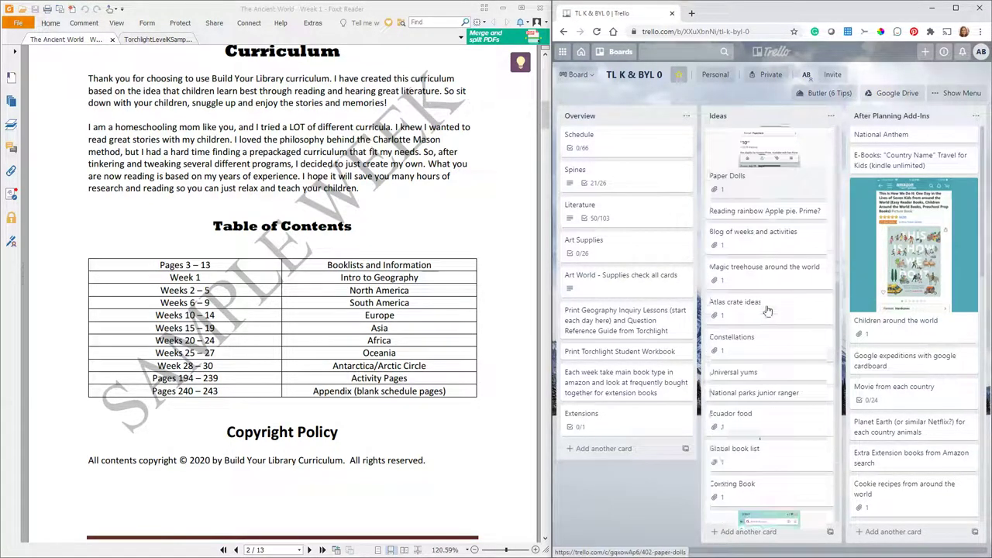
scroll(812, 318, "down", 8)
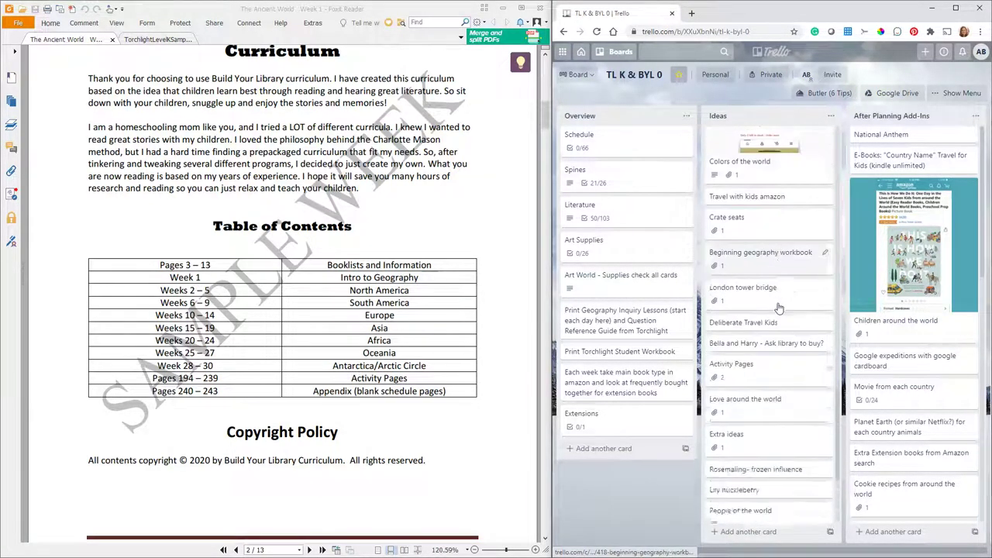
scroll(790, 293, "up", 15)
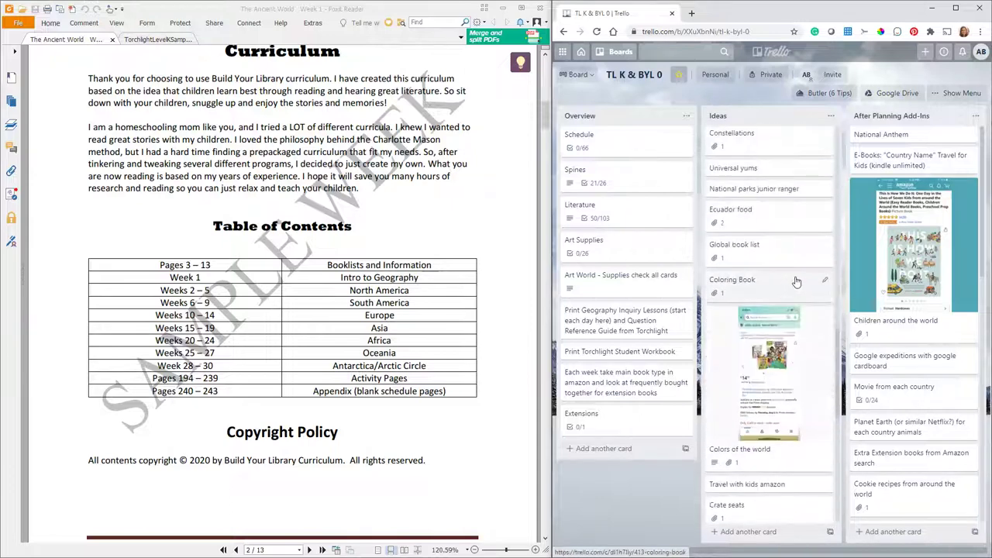
scroll(800, 267, "up", 1)
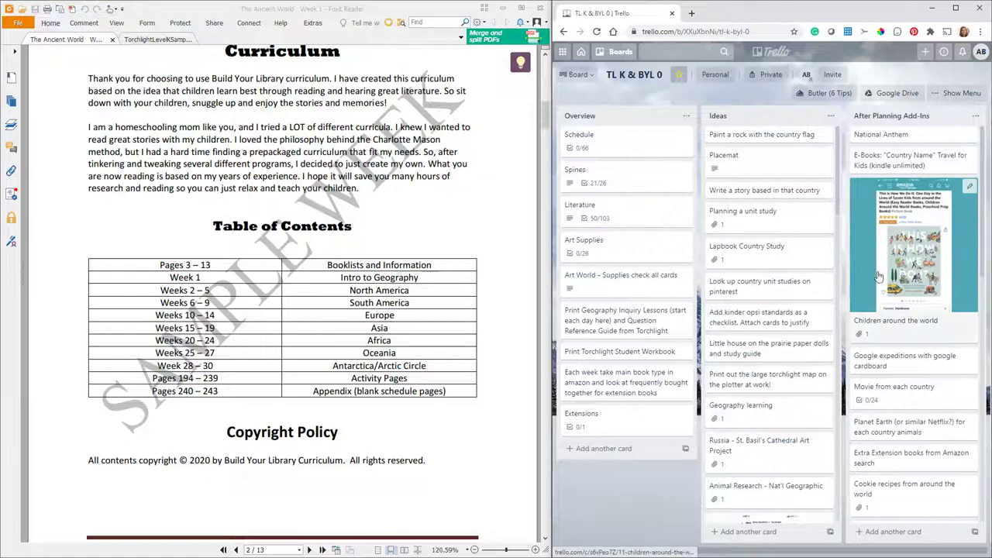
scroll(863, 341, "down", 2)
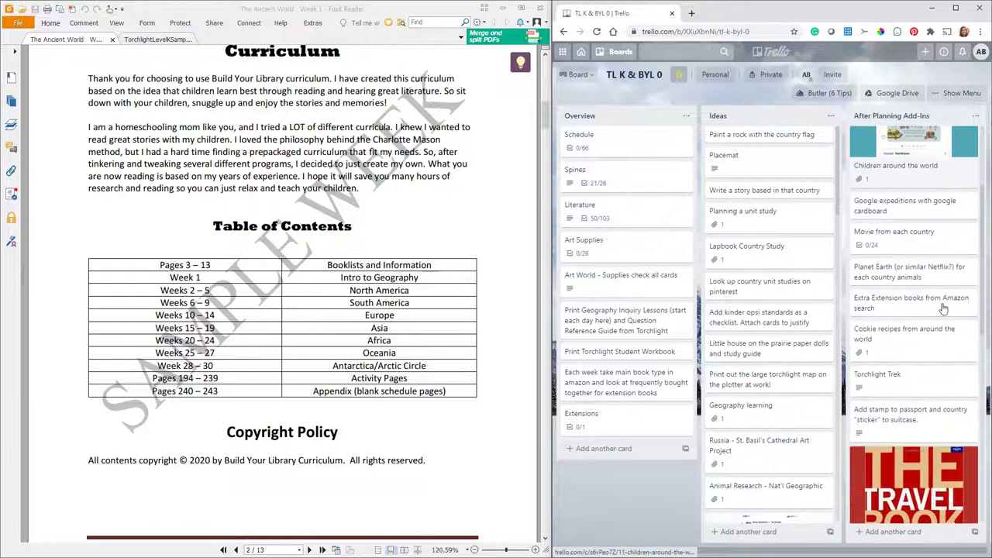
scroll(917, 151, "up", 1)
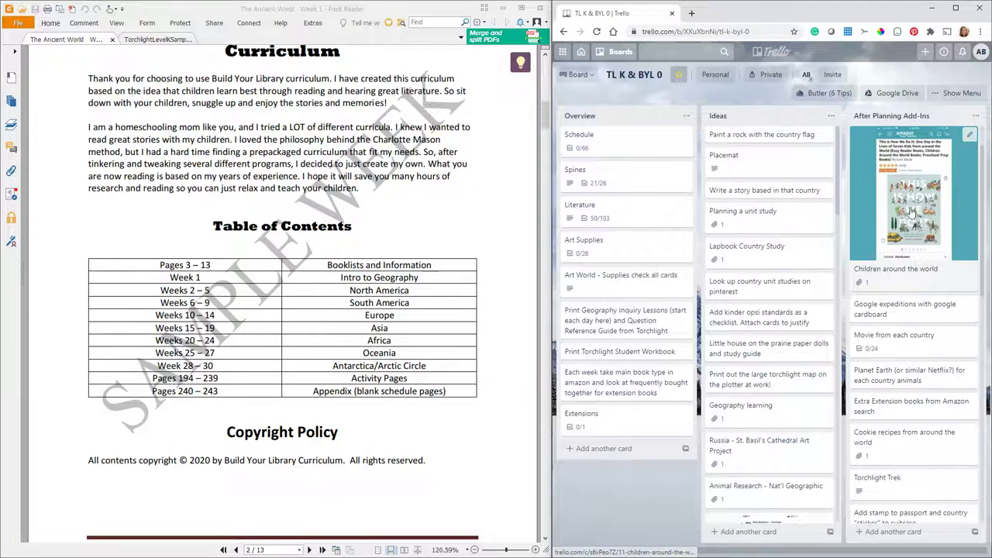
scroll(913, 224, "down", 1)
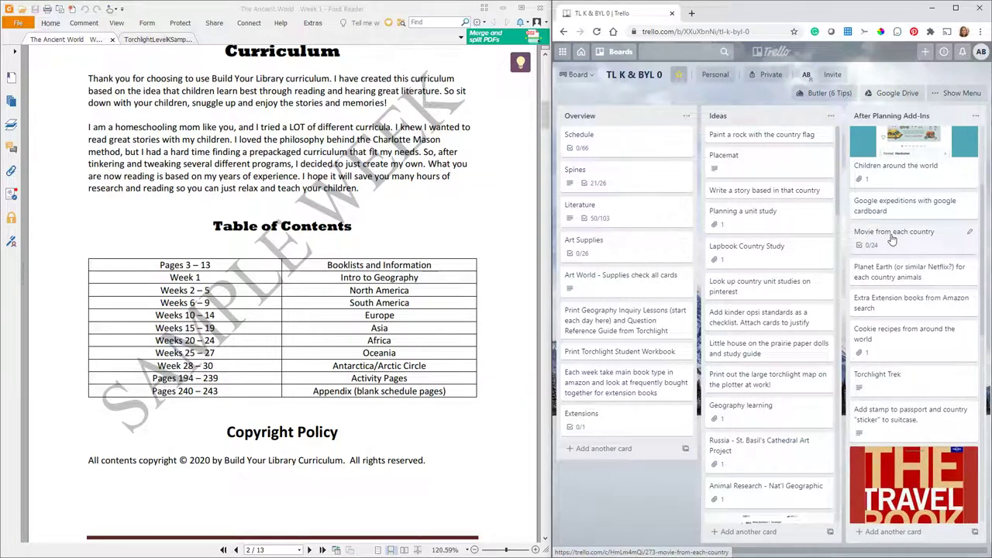
scroll(913, 335, "down", 2)
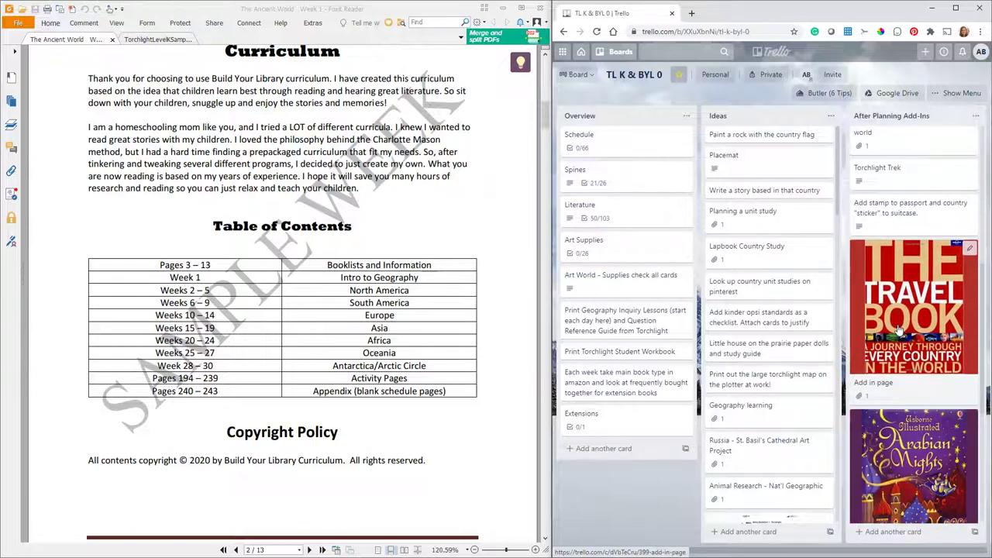
scroll(912, 334, "down", 3)
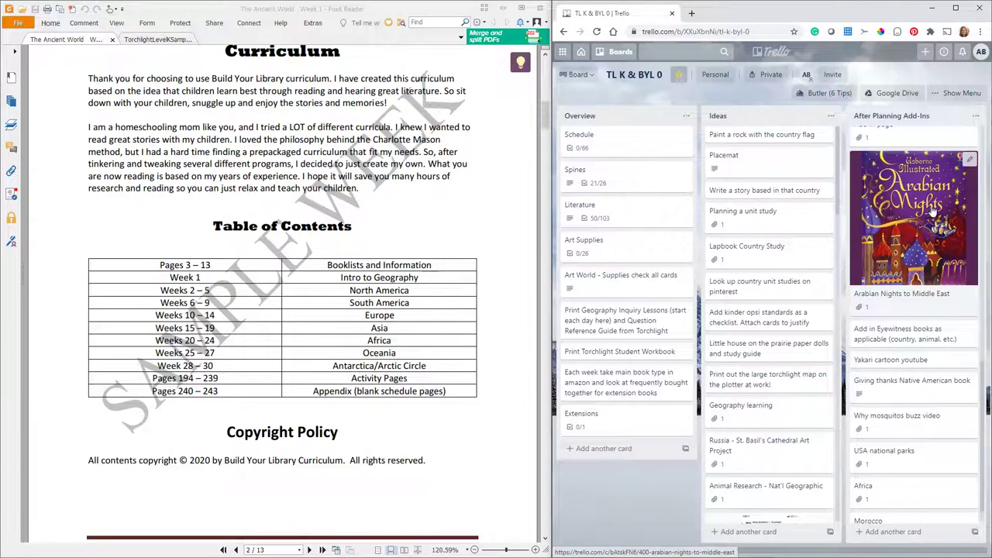
scroll(915, 309, "down", 1)
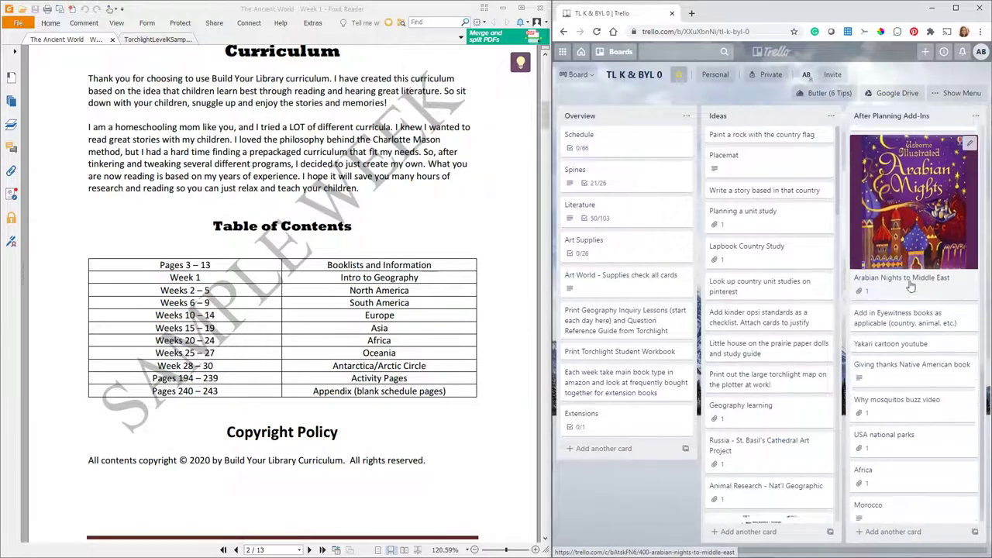
scroll(909, 387, "down", 5)
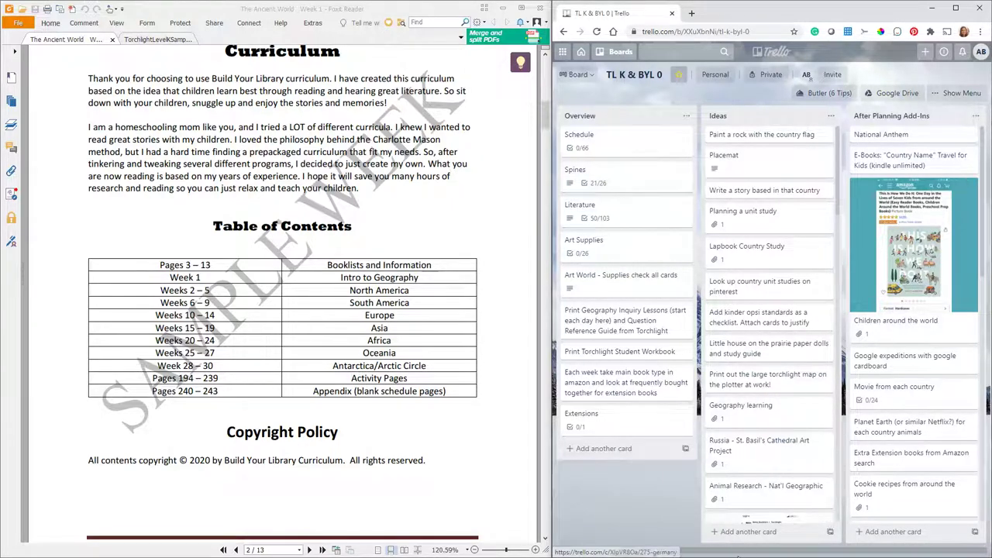
Shift the Trello board right and scroll the Foxit PDF to the Week 1 table on page 7
left_click_drag(632, 555, 692, 555)
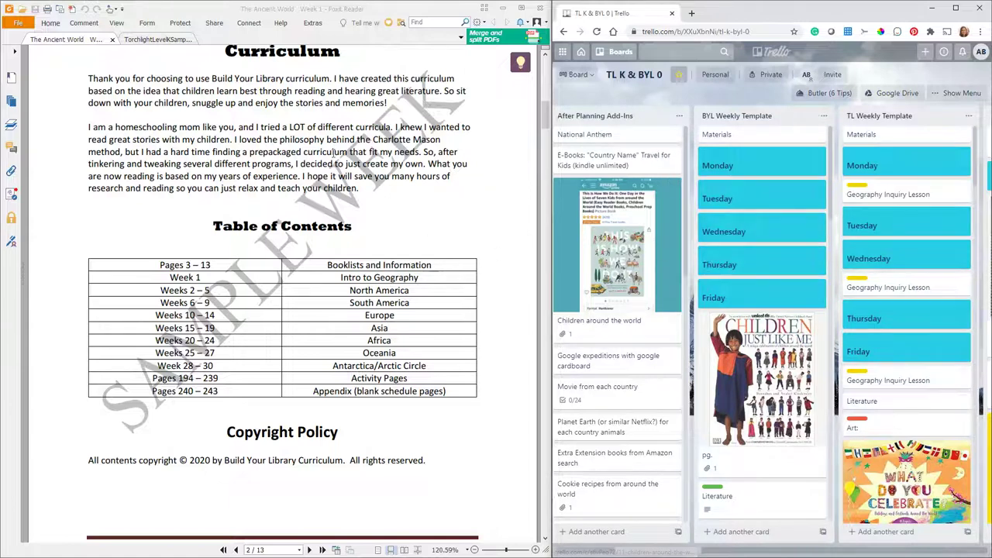
scroll(446, 303, "down", 3)
scroll(445, 302, "down", 15)
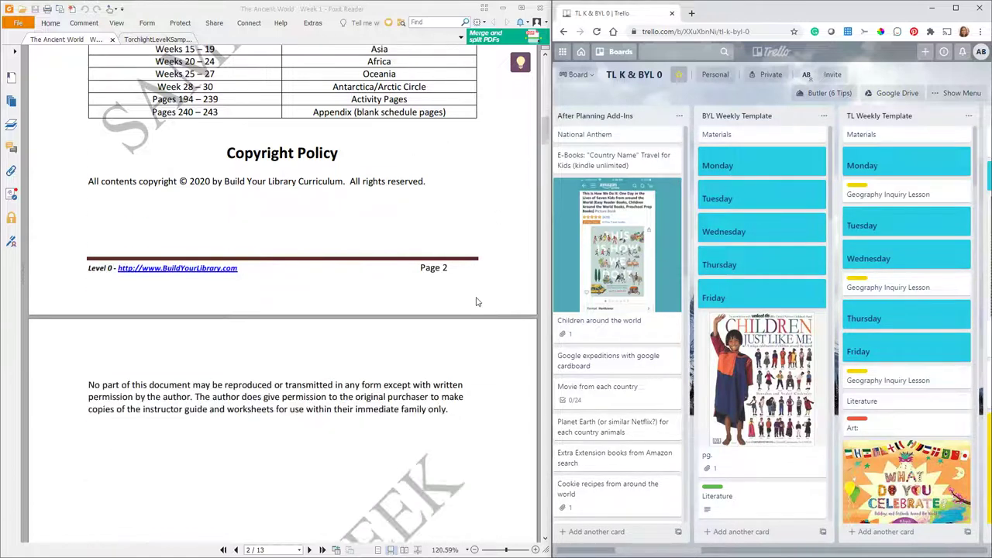
scroll(486, 300, "down", 15)
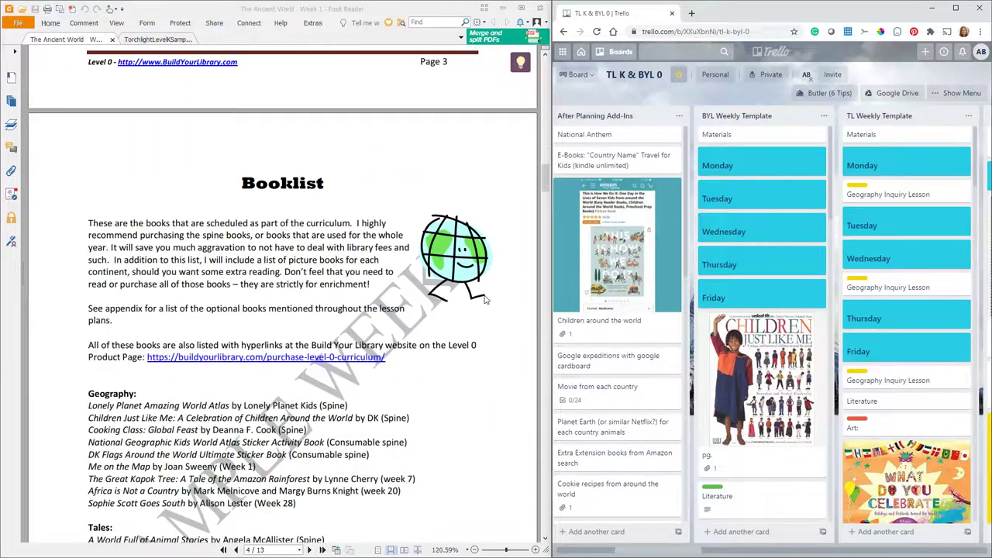
scroll(455, 348, "down", 20)
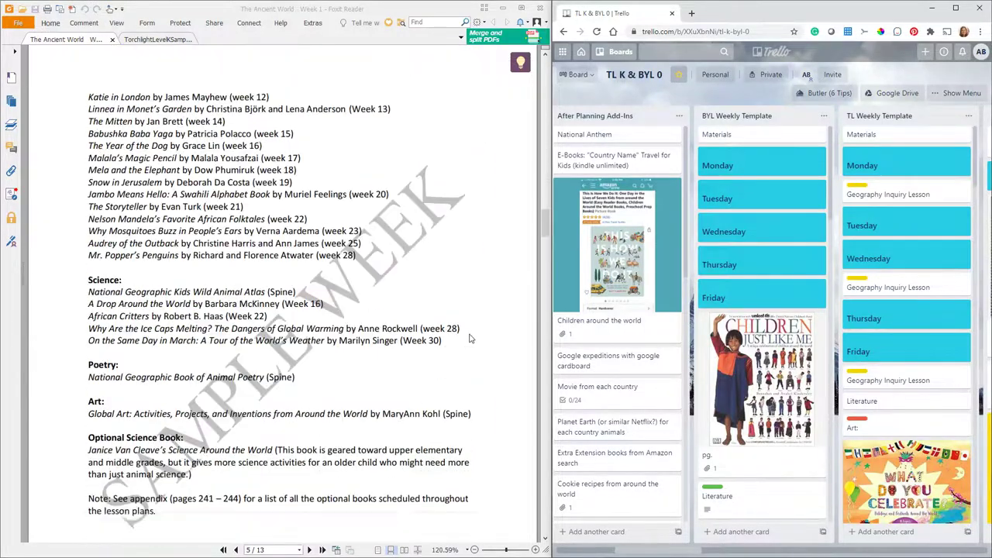
scroll(483, 337, "down", 8)
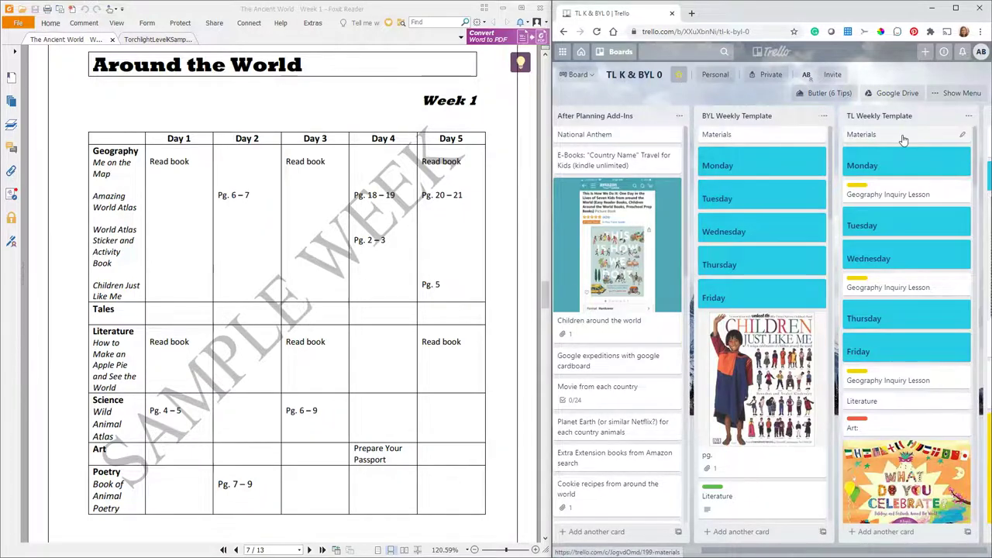
Open the Materials card at the top of the BYL Weekly Template list
left_click(739, 142)
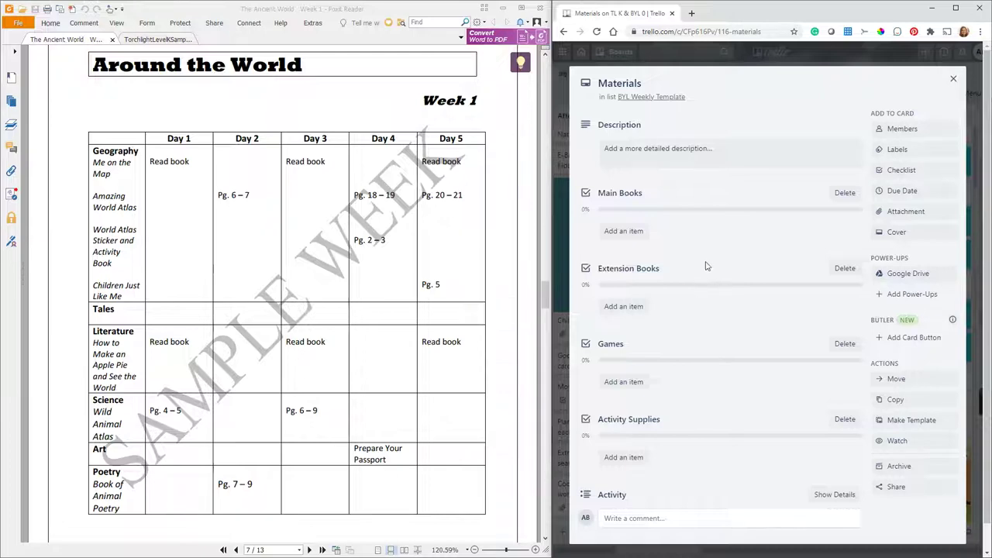
Look over the Materials card's empty checklists, close it, and scroll the BYL Weekly Template list
scroll(697, 325, "down", 1)
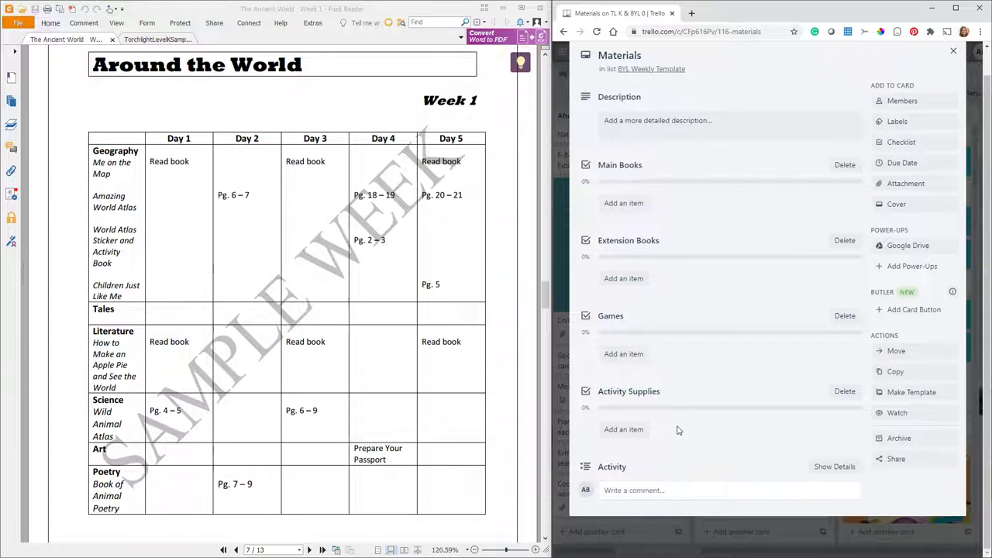
scroll(735, 243, "up", 1)
scroll(736, 243, "up", 1)
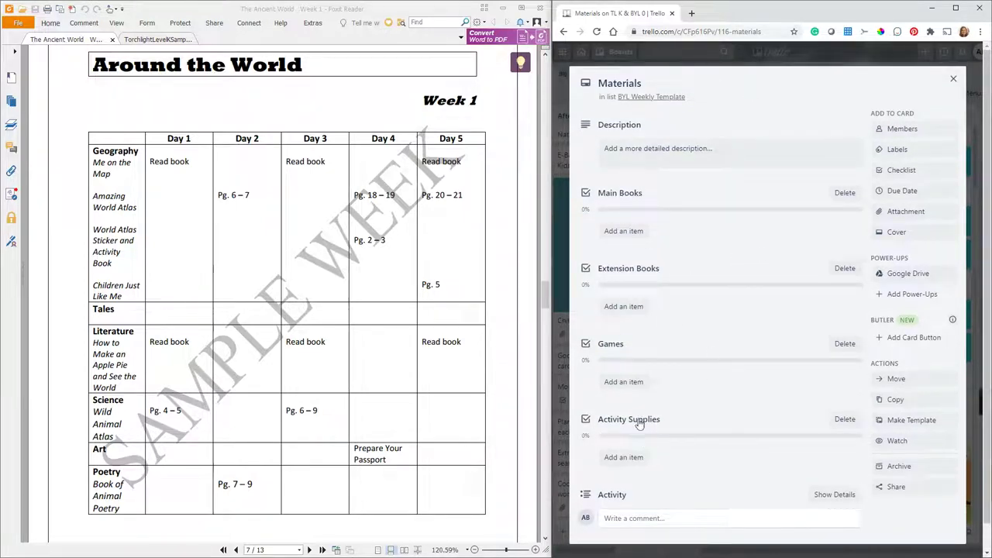
left_click(954, 78)
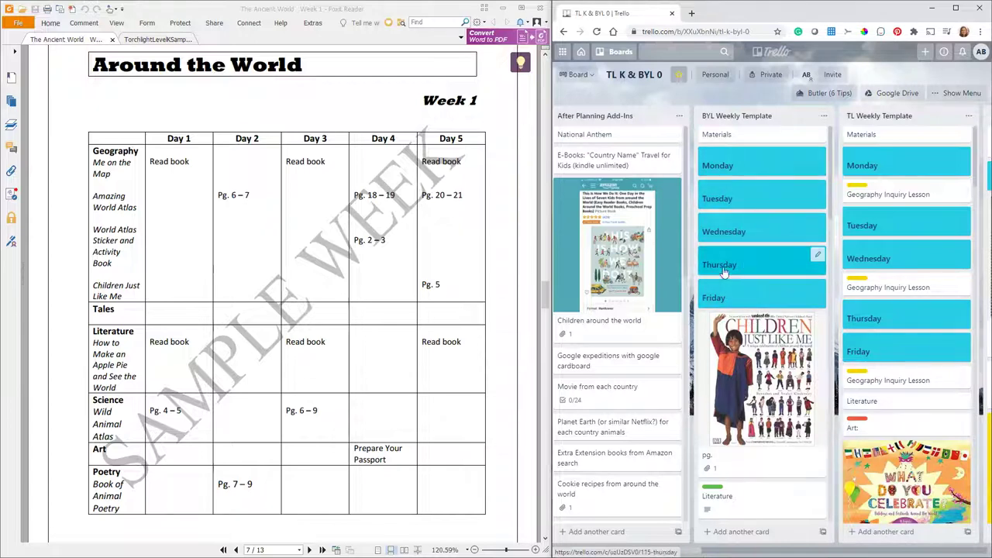
scroll(736, 292, "down", 1)
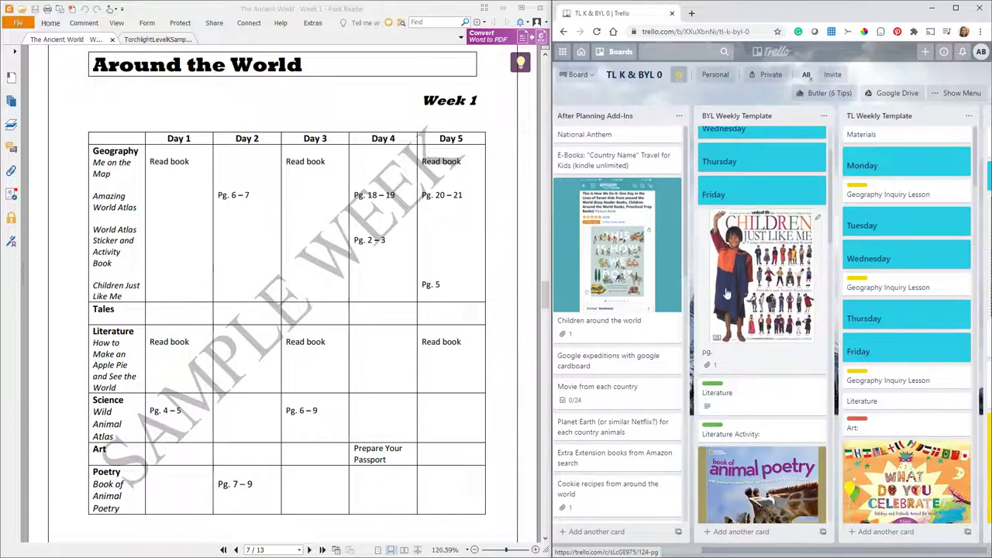
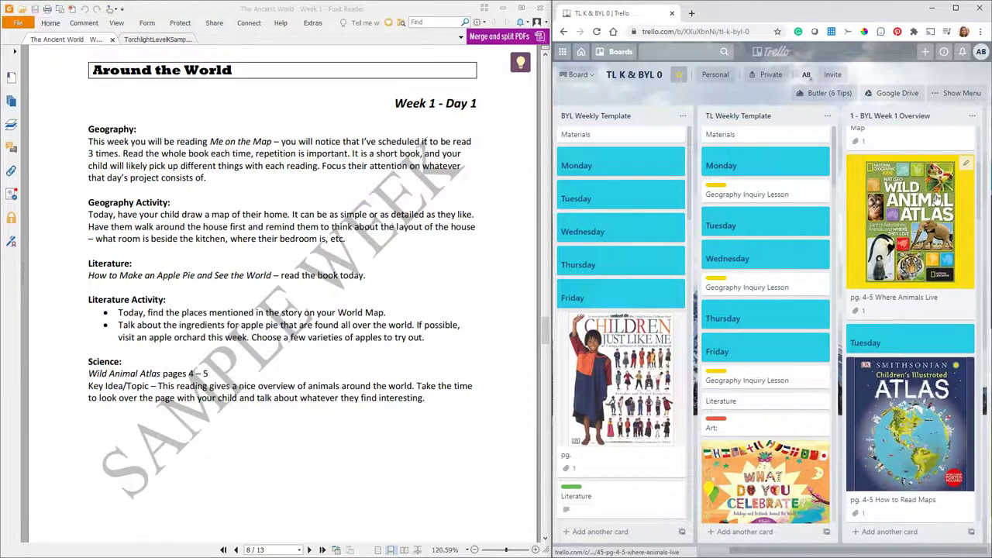
Scroll Week 1 Overview down to Wednesday and open the Literature Activity - Taste Apples card
scroll(898, 306, "down", 2)
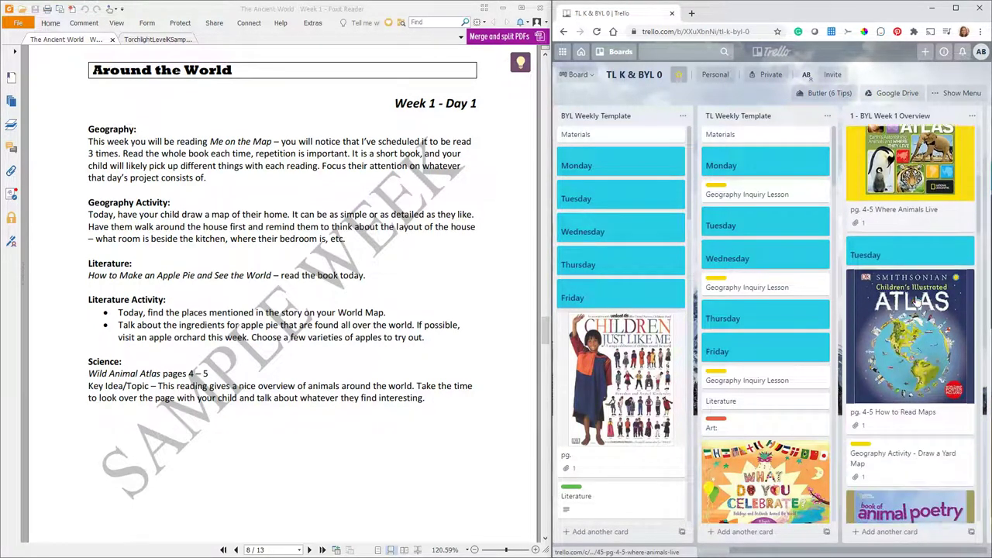
scroll(400, 423, "down", 2)
scroll(401, 423, "down", 5)
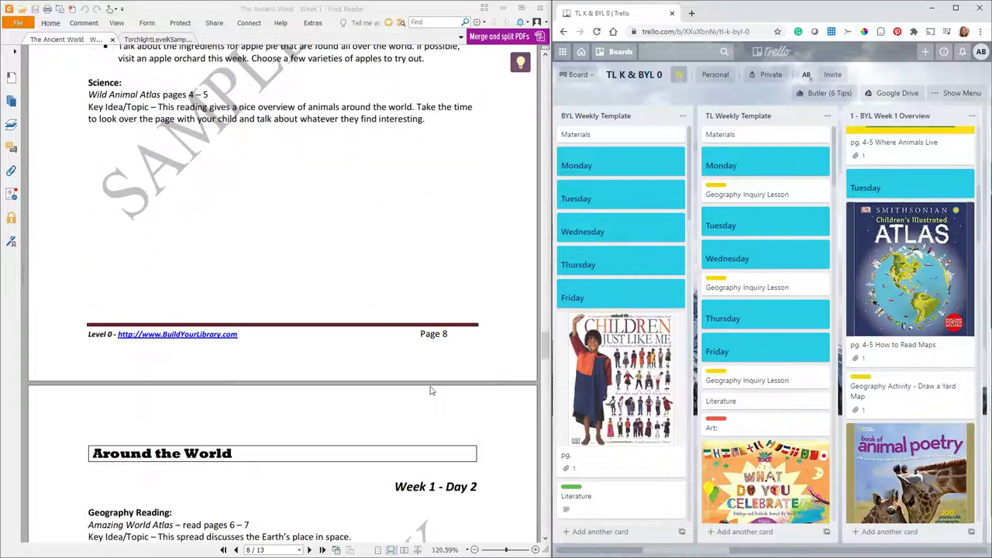
scroll(447, 385, "down", 1)
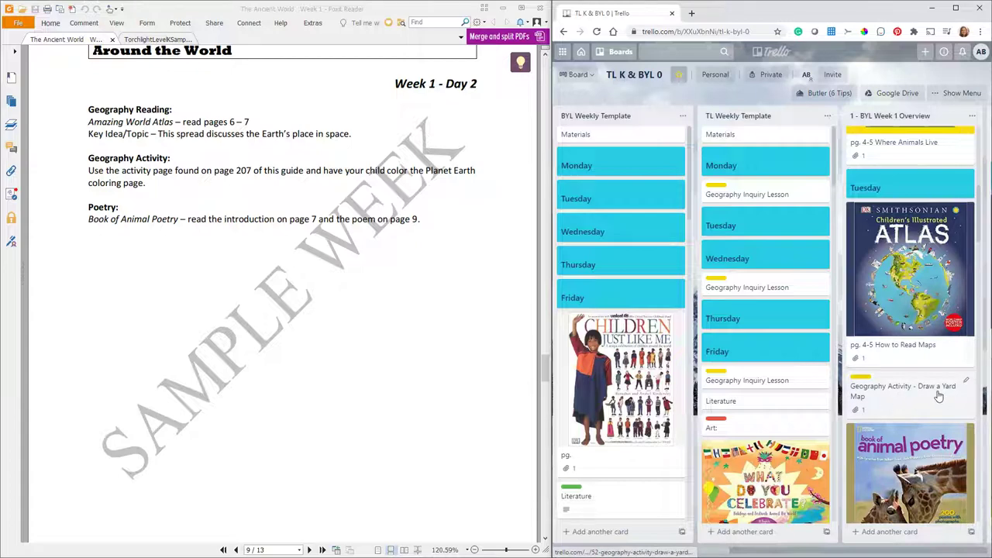
scroll(914, 384, "down", 2)
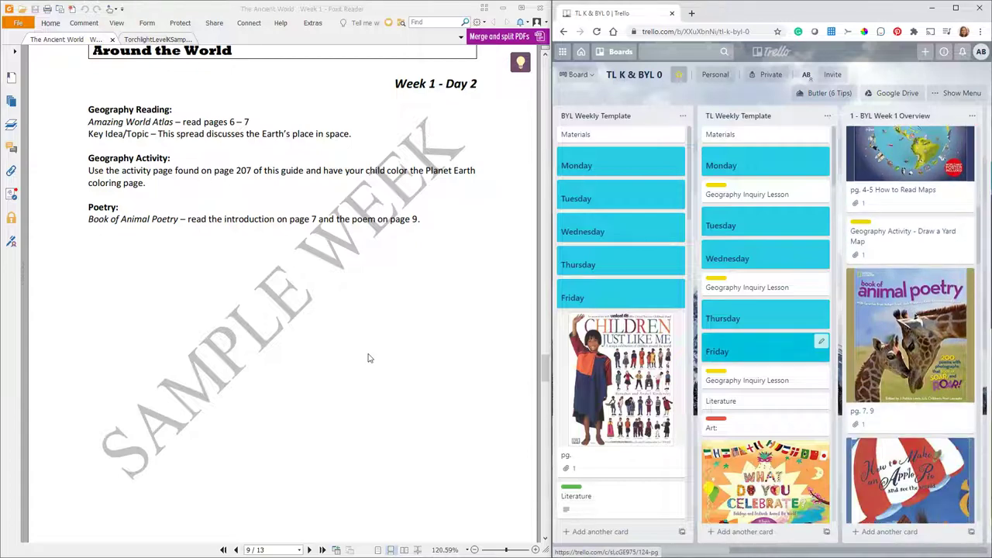
scroll(333, 372, "down", 2)
scroll(344, 354, "down", 3)
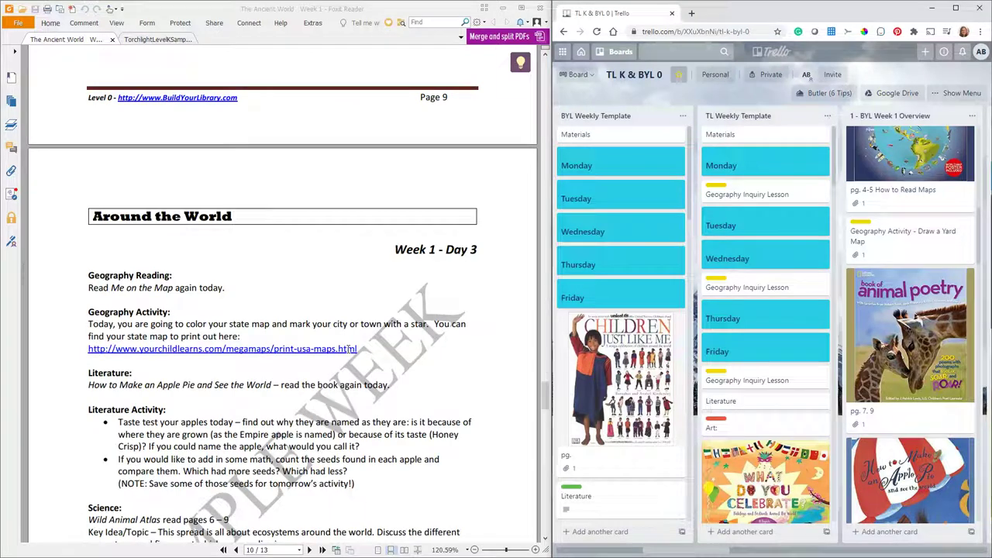
scroll(907, 409, "down", 1)
scroll(907, 409, "down", 5)
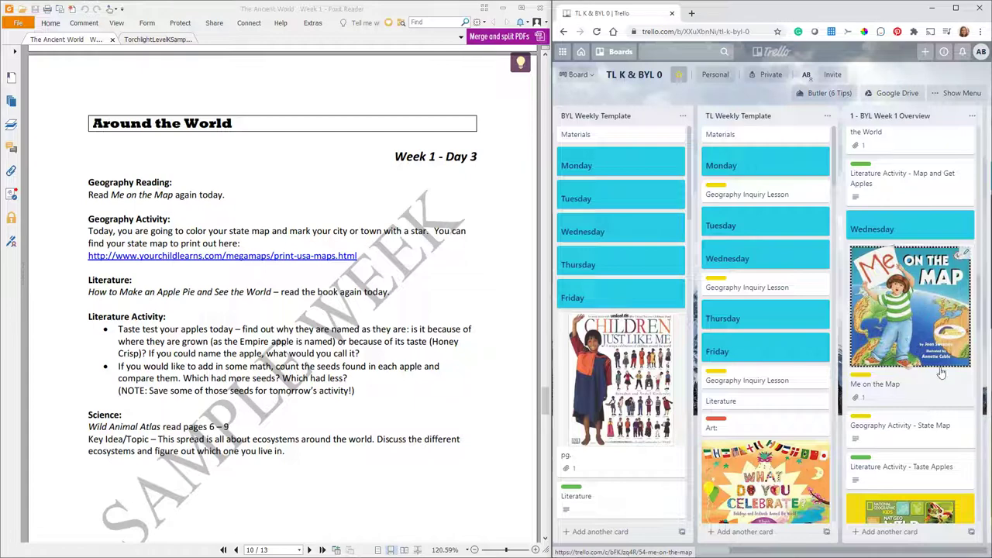
scroll(941, 370, "down", 2)
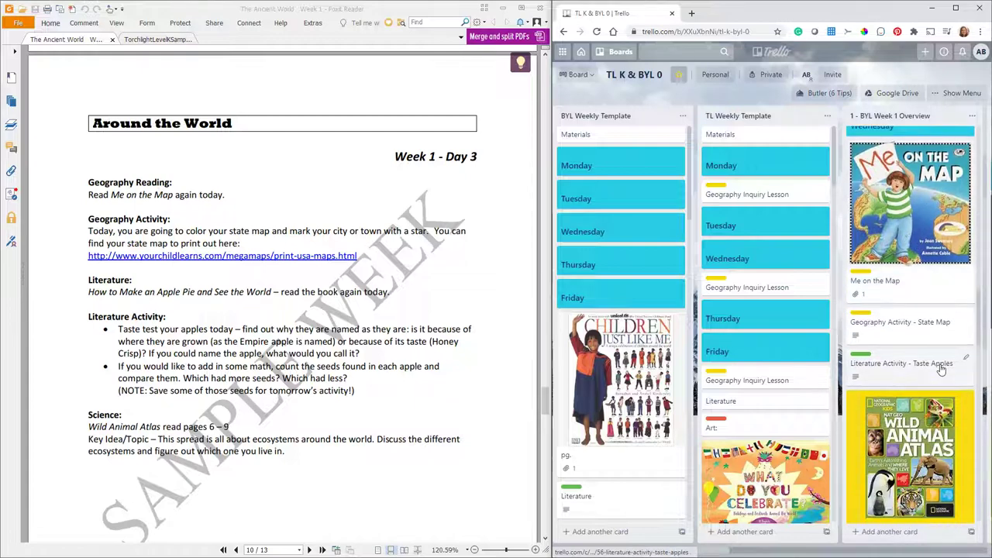
scroll(941, 371, "down", 4)
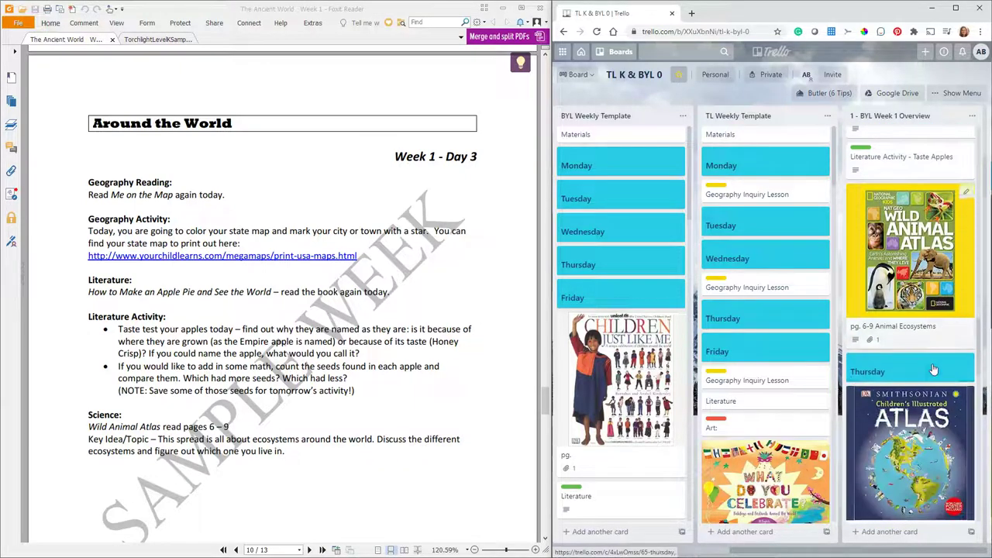
left_click(891, 161)
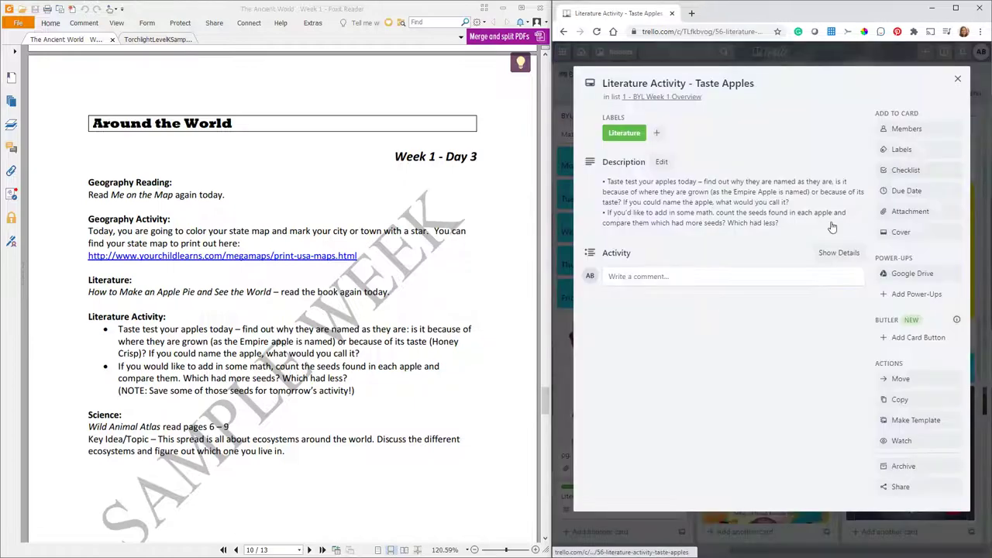
Close the Taste Apples card and continue down the Week 1 Overview list
left_click(959, 82)
scroll(899, 372, "down", 5)
scroll(899, 374, "down", 10)
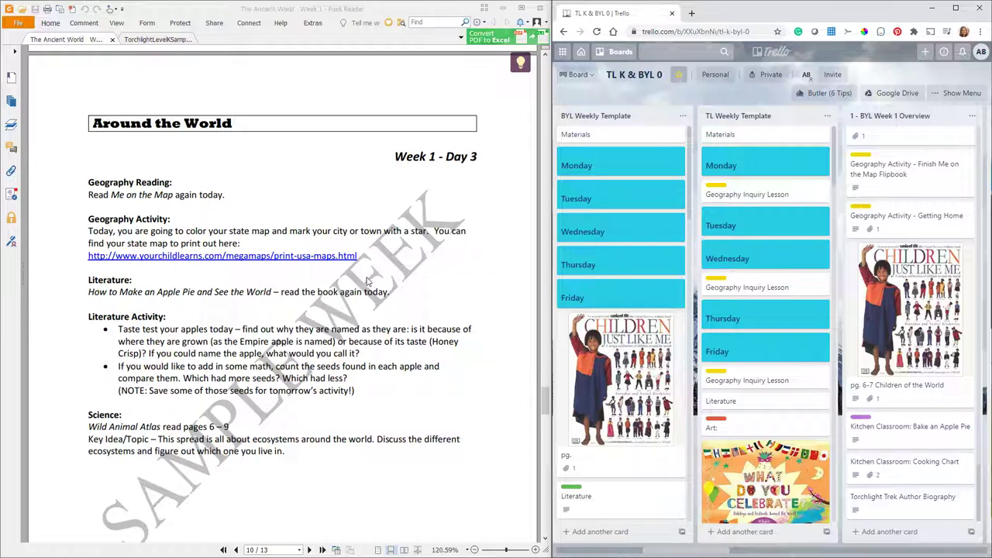
scroll(415, 299, "up", 15)
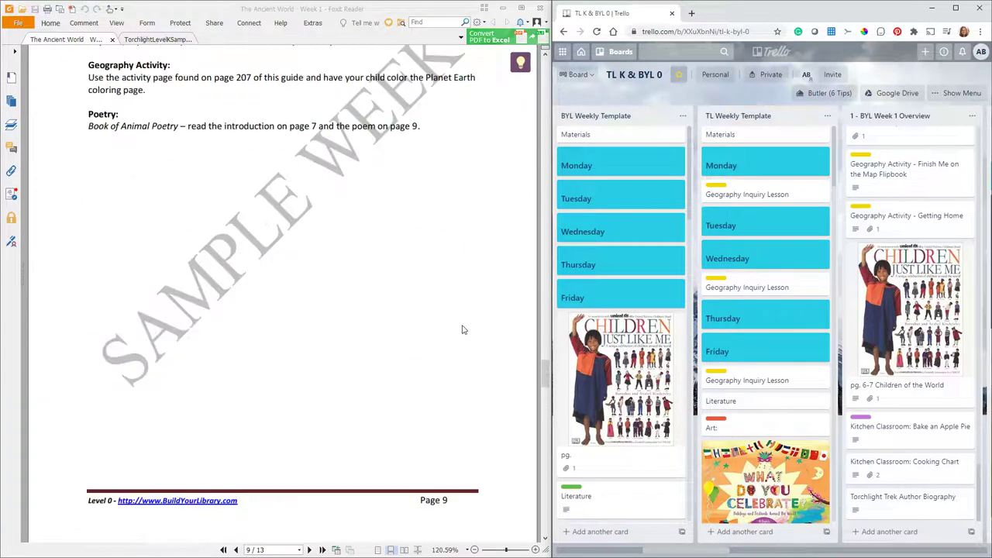
scroll(462, 332, "up", 8)
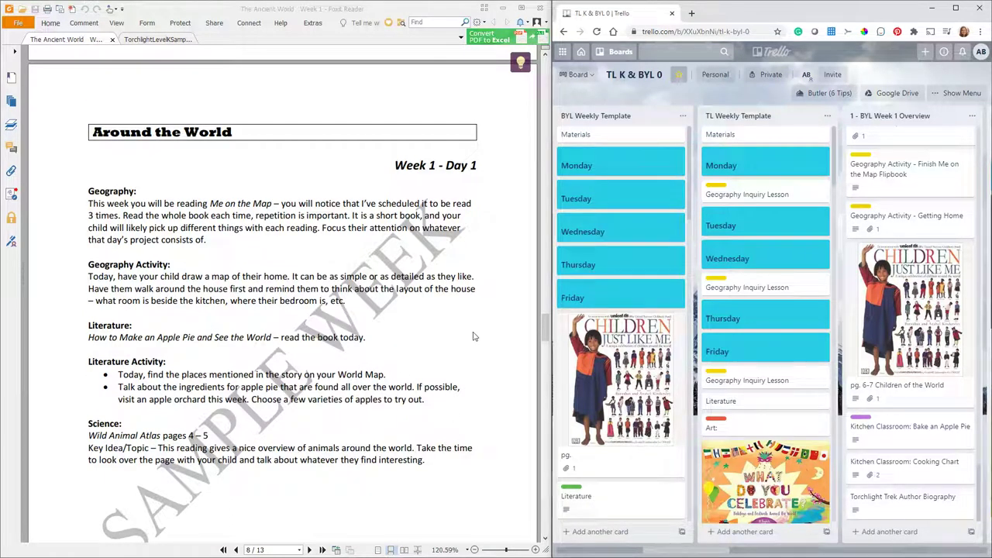
scroll(386, 312, "down", 15)
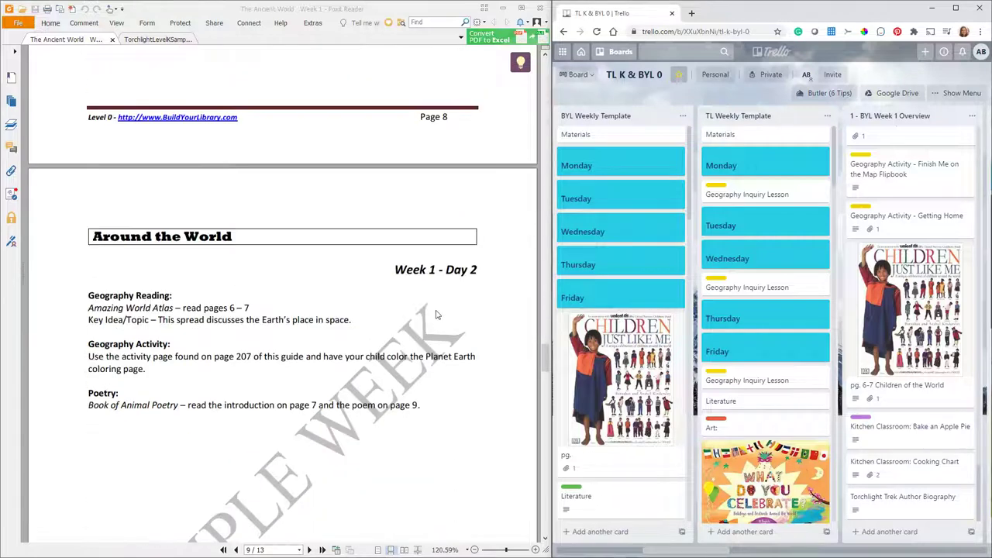
scroll(454, 325, "down", 4)
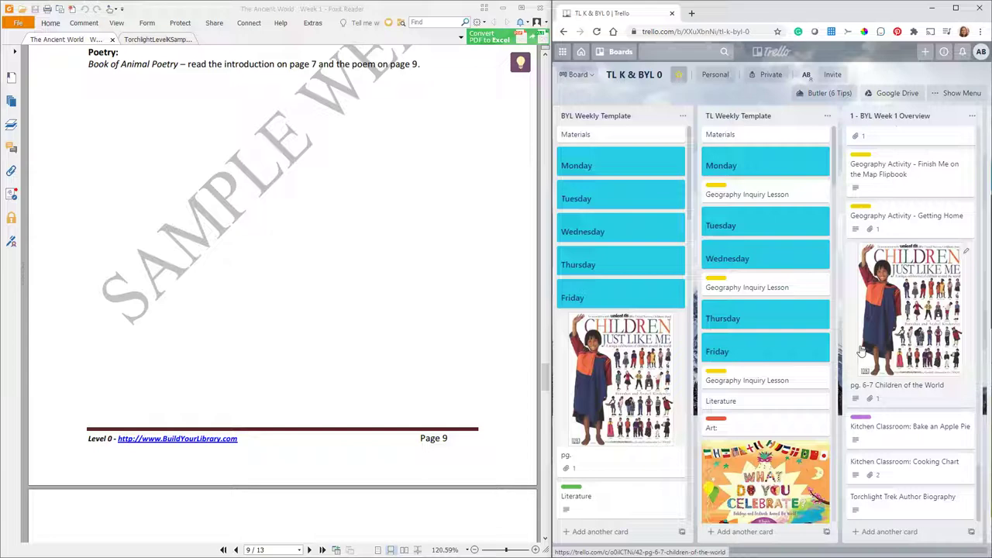
Bring up the TorchlightLevelKSamplePages.pdf guide and open the 24 - TL Week 1 European Russia Materials card
left_click(163, 39)
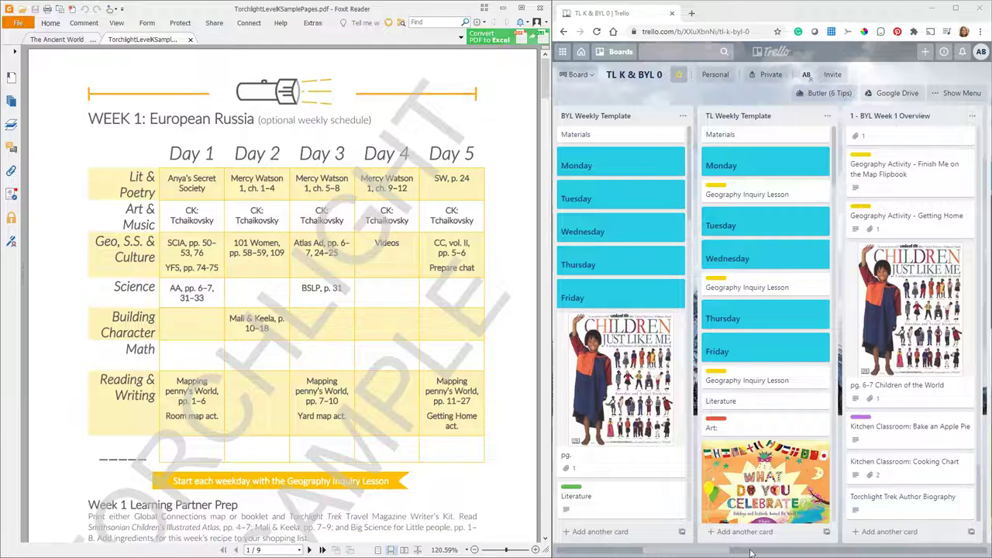
scroll(747, 551, "right", 3)
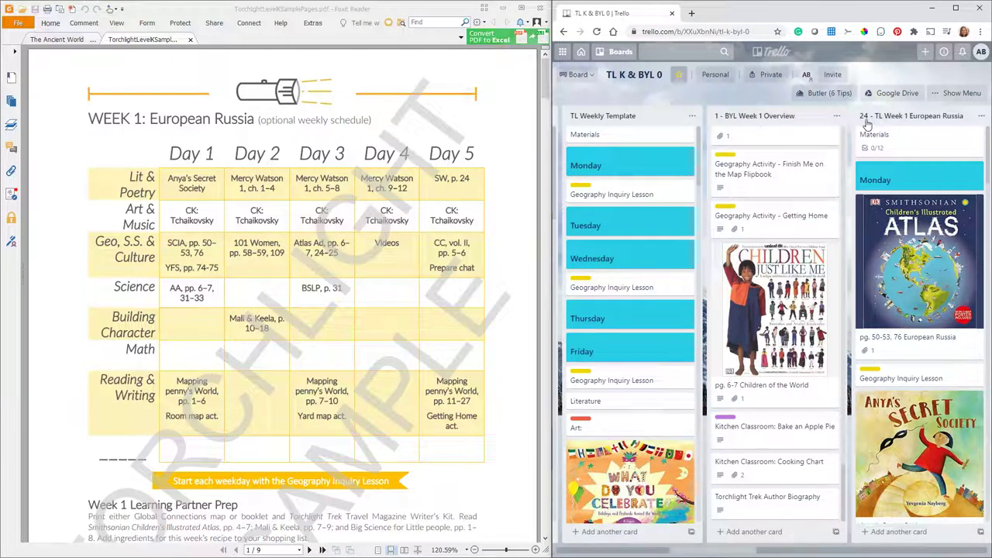
left_click(902, 150)
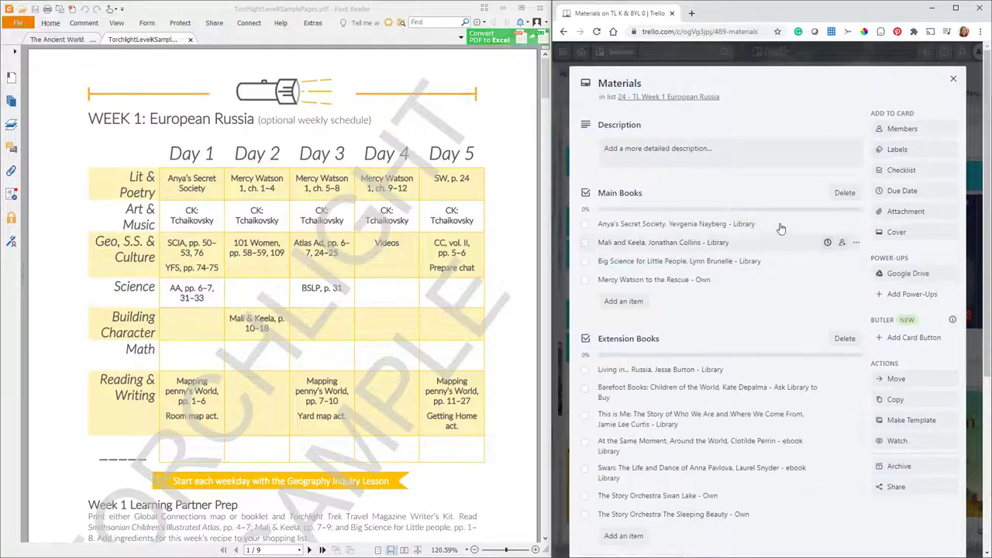
Review the Materials card's Main Books and Extension Books checklists against the guide
scroll(457, 341, "down", 5)
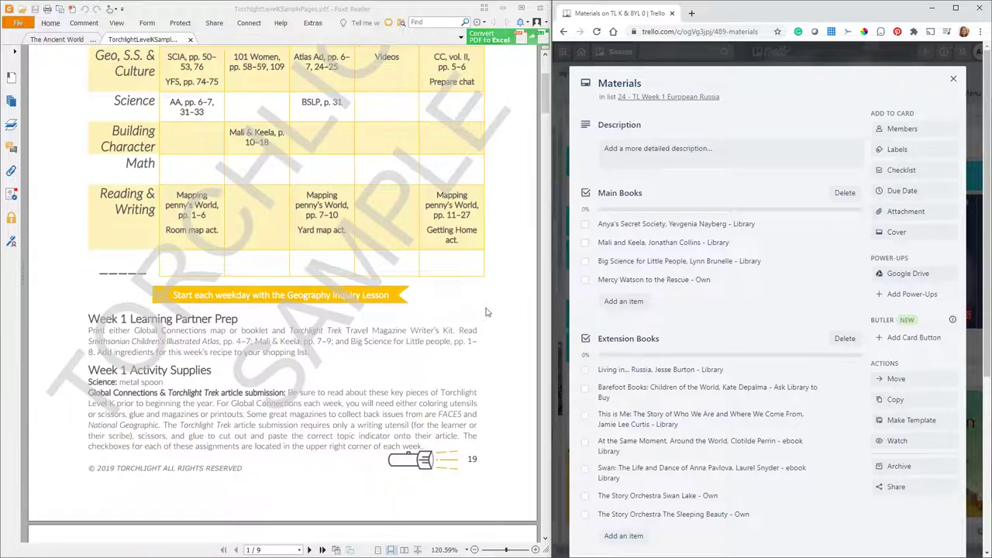
scroll(402, 225, "up", 3)
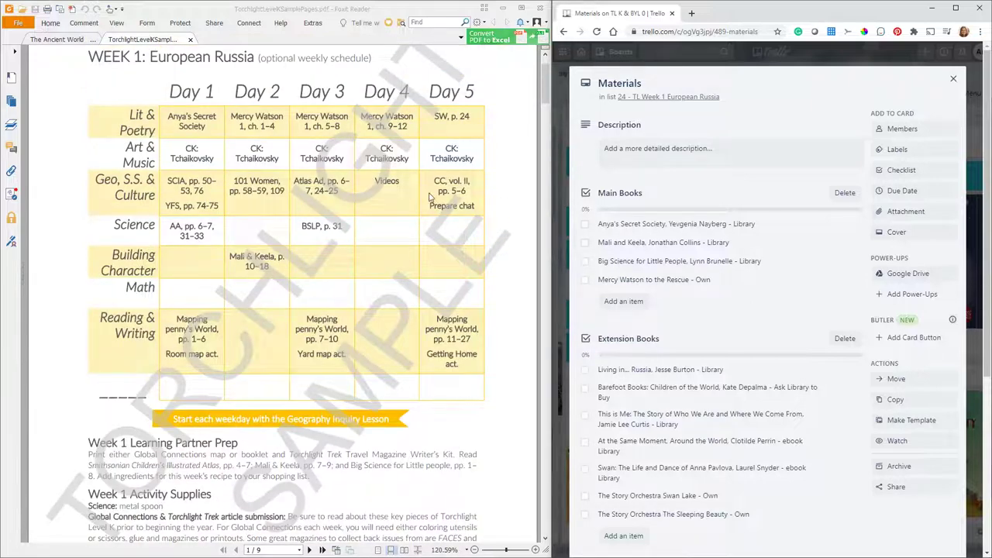
scroll(498, 392, "down", 7)
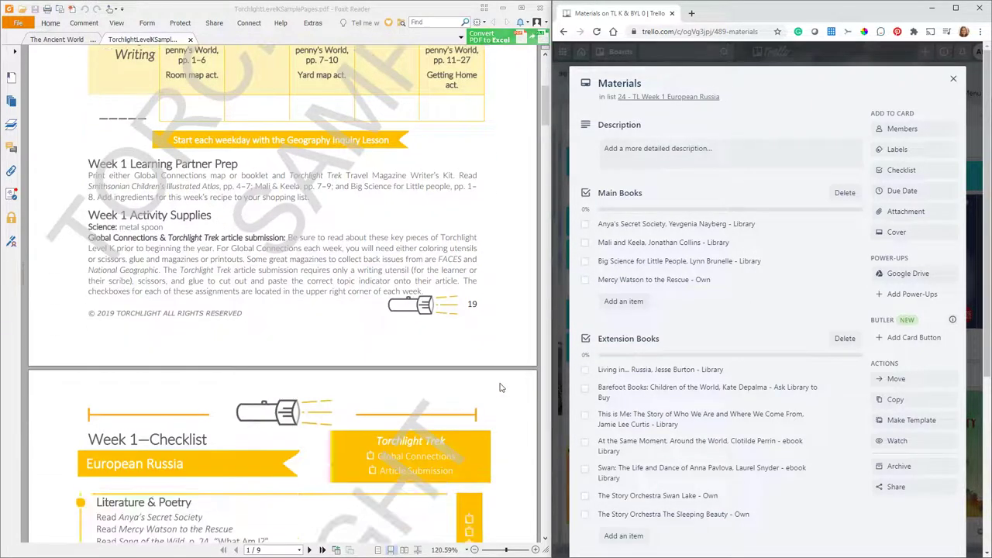
scroll(523, 296, "down", 6)
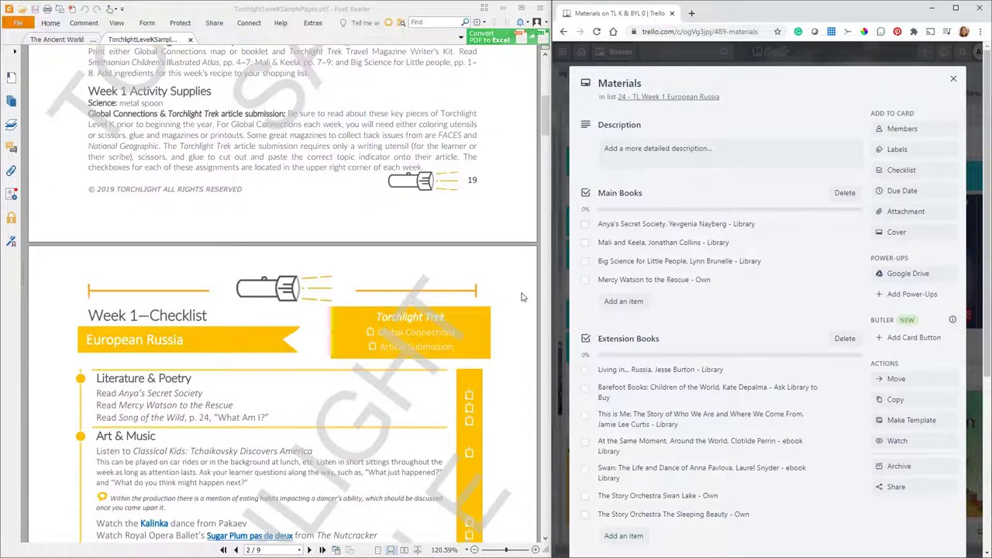
scroll(524, 296, "up", 5)
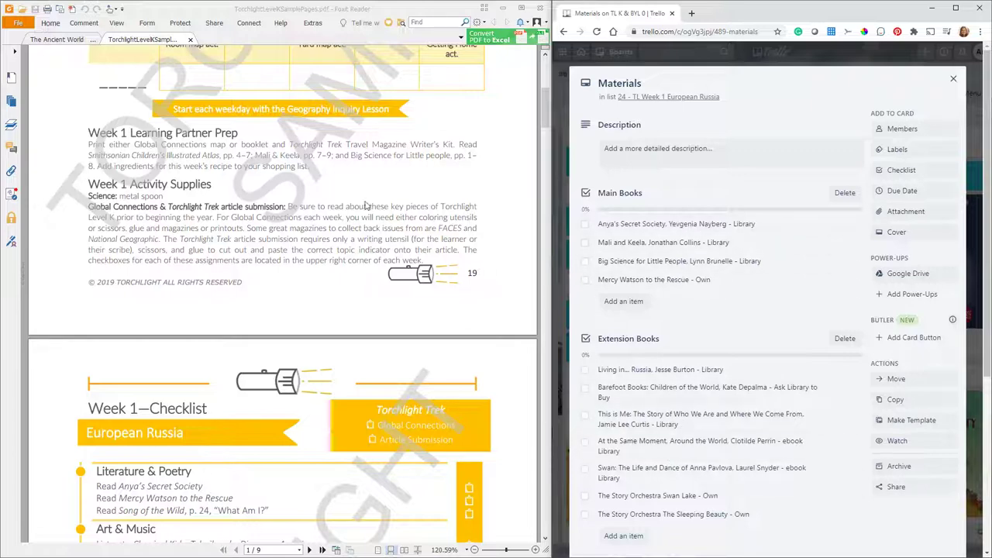
scroll(516, 267, "down", 1)
scroll(517, 267, "down", 9)
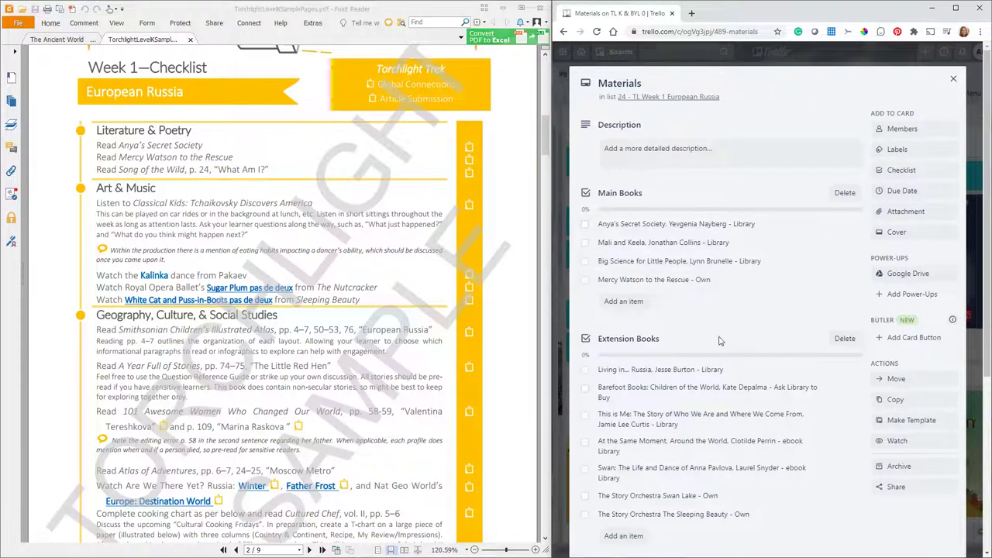
scroll(769, 312, "down", 2)
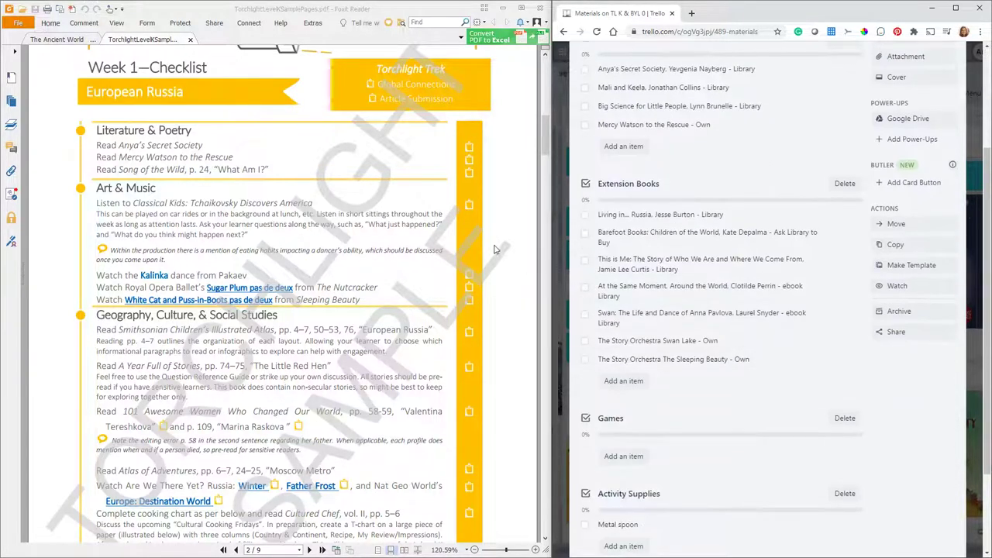
left_click_drag(545, 135, 547, 248)
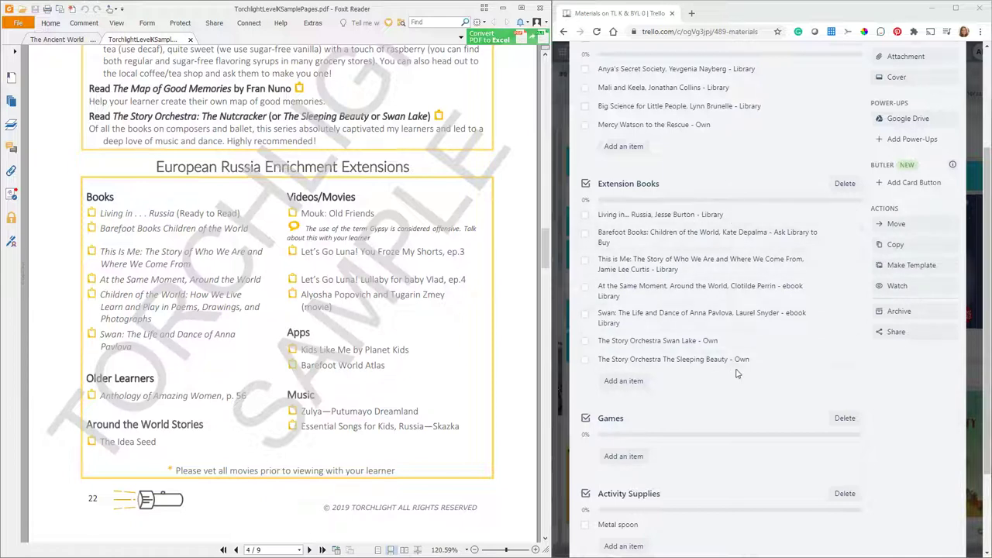
Check the Games and Activity Supplies checklists, including Metal spoon, then close the card
scroll(755, 363, "down", 1)
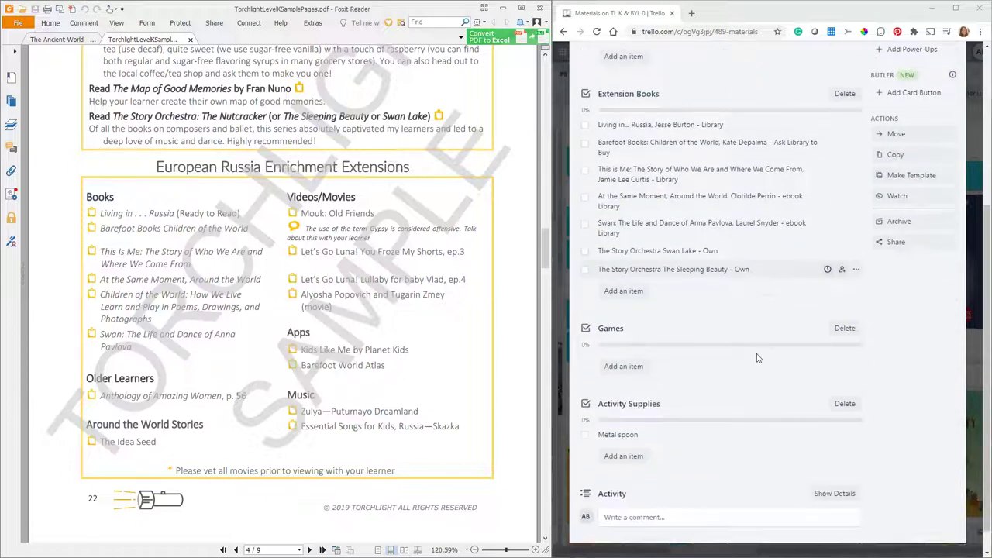
scroll(758, 359, "down", 1)
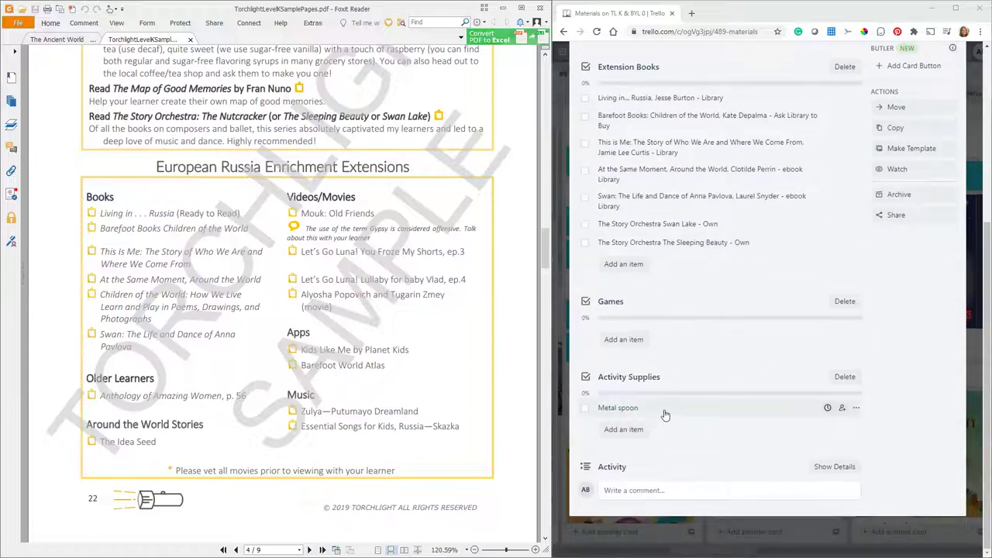
scroll(792, 334, "up", 3)
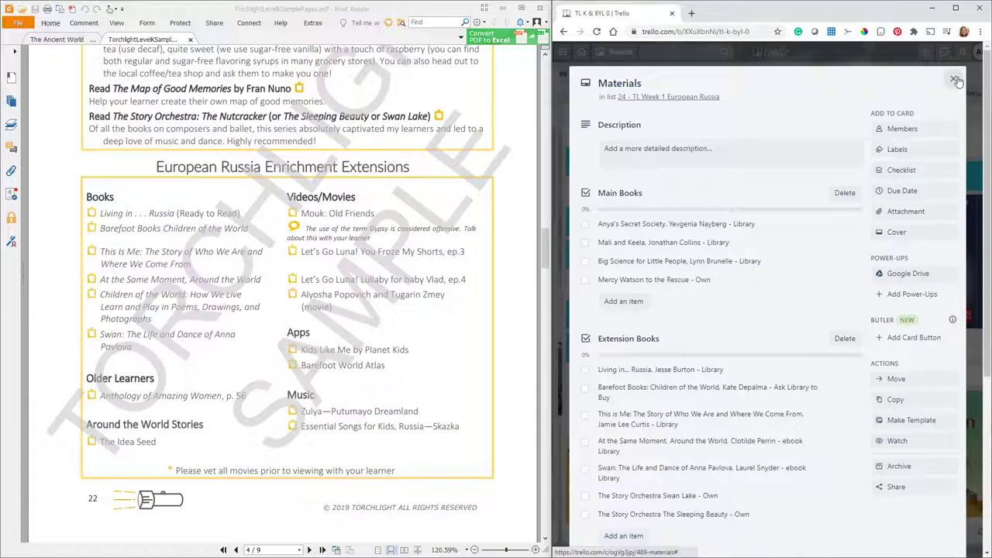
left_click(956, 81)
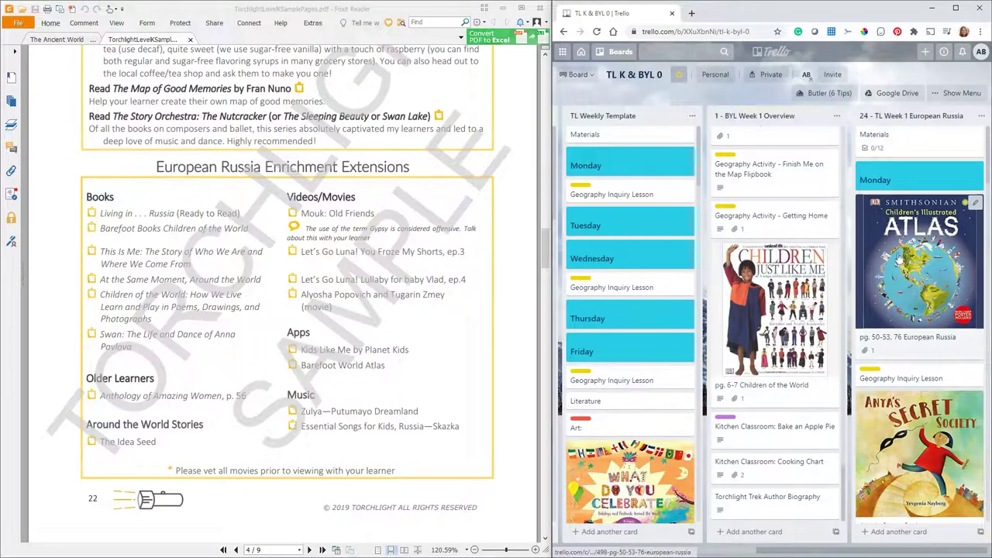
Compare the PDF checklist with the European Russia list and open the Classical Kids: Tchaikovsky Discovers America card
scroll(463, 339, "up", 15)
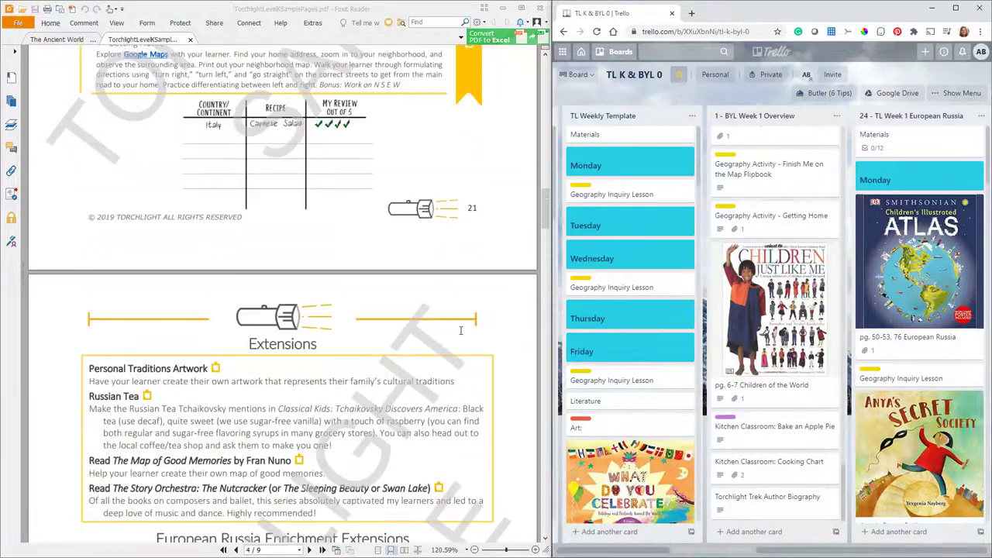
scroll(463, 334, "down", 4)
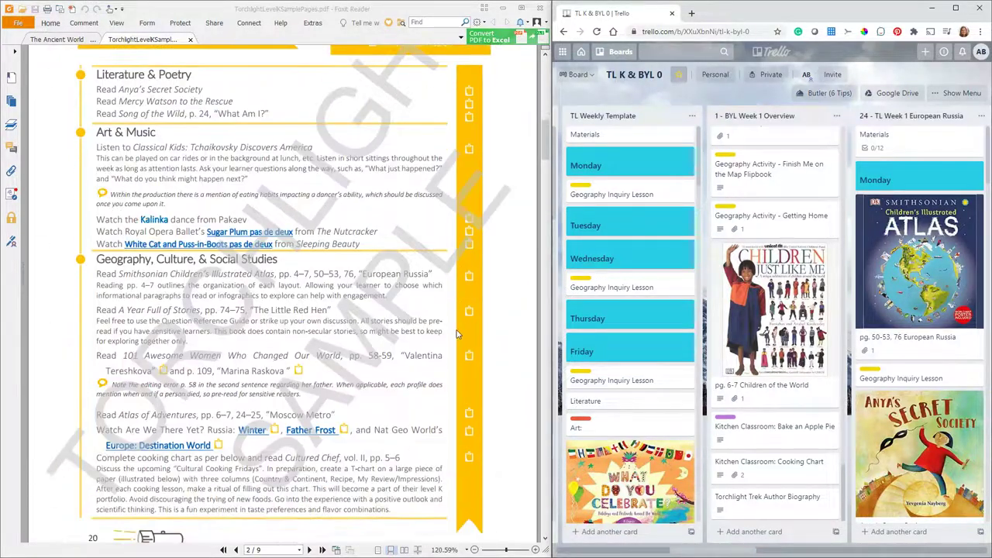
scroll(463, 335, "up", 2)
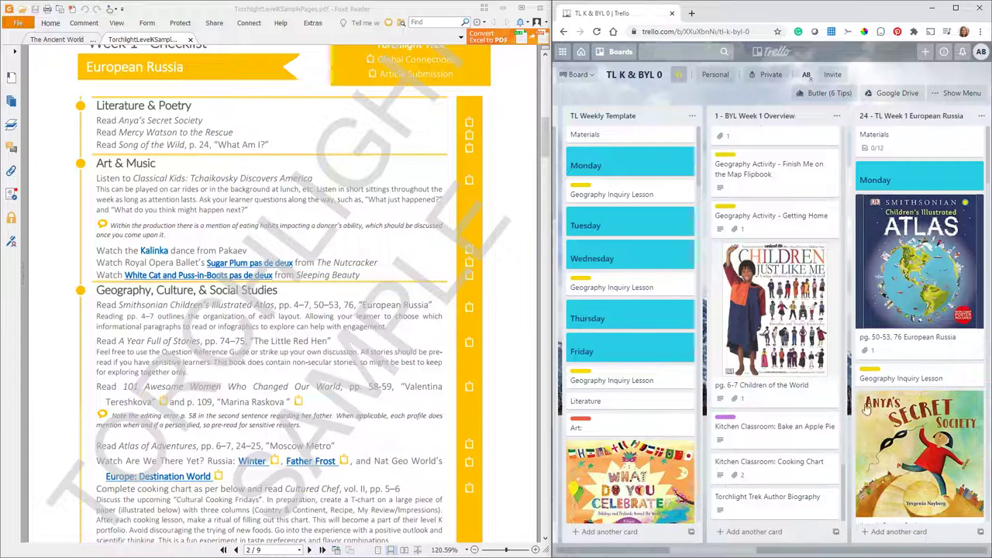
scroll(924, 291, "down", 1)
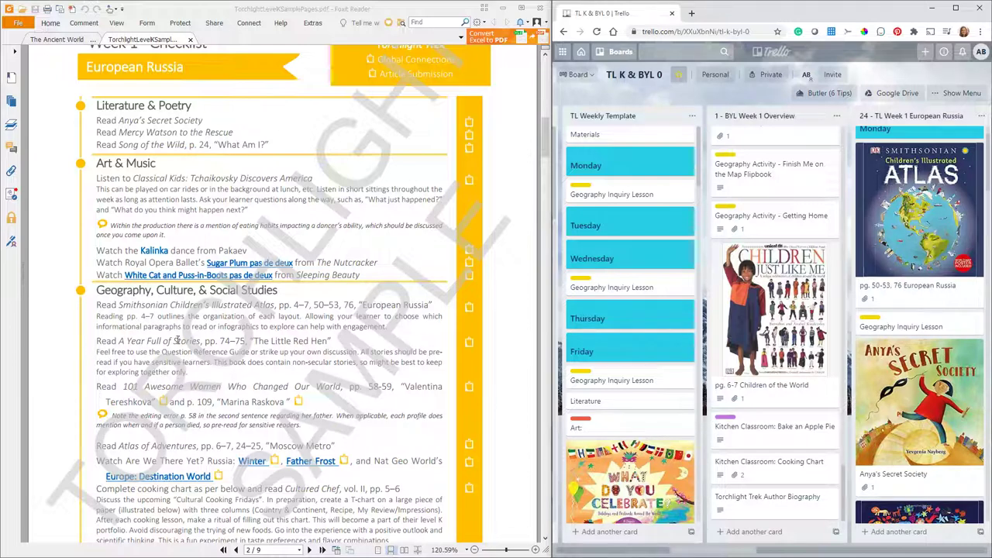
scroll(264, 376, "down", 2)
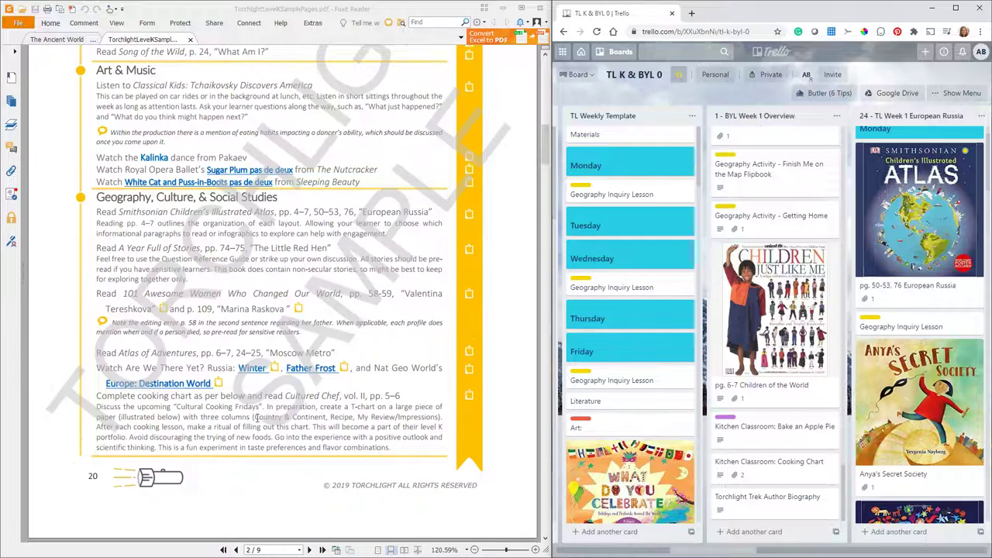
scroll(387, 380, "up", 5)
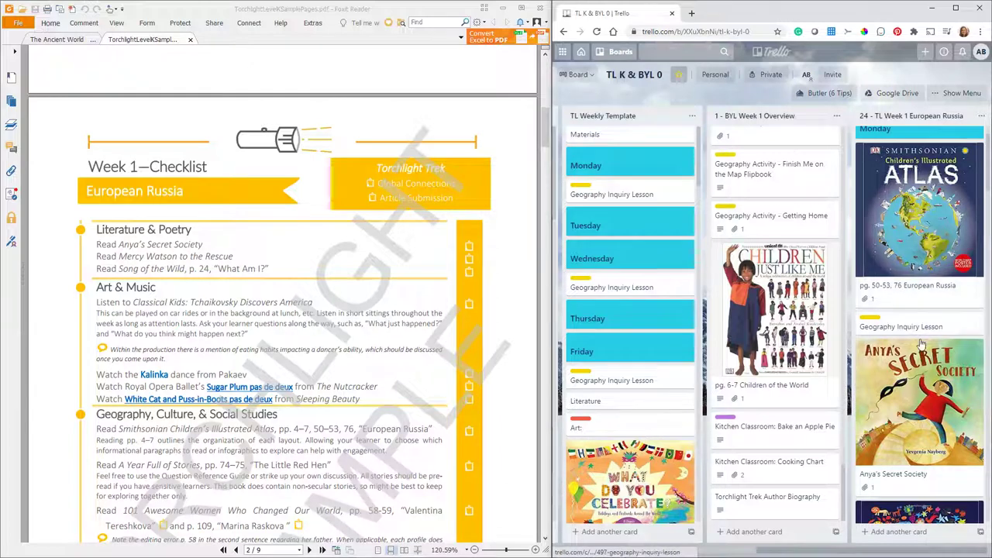
scroll(920, 341, "down", 2)
scroll(921, 345, "down", 1)
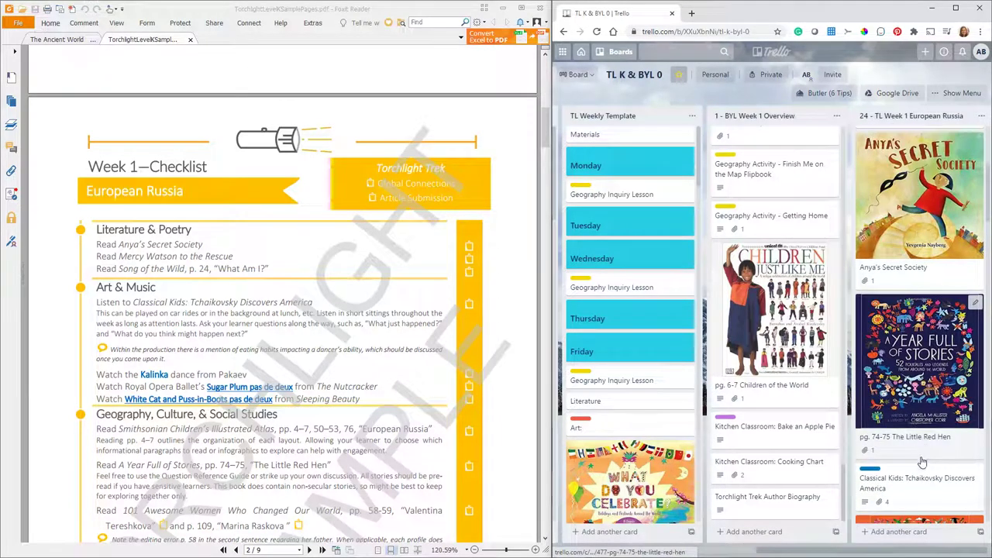
scroll(926, 372, "down", 3)
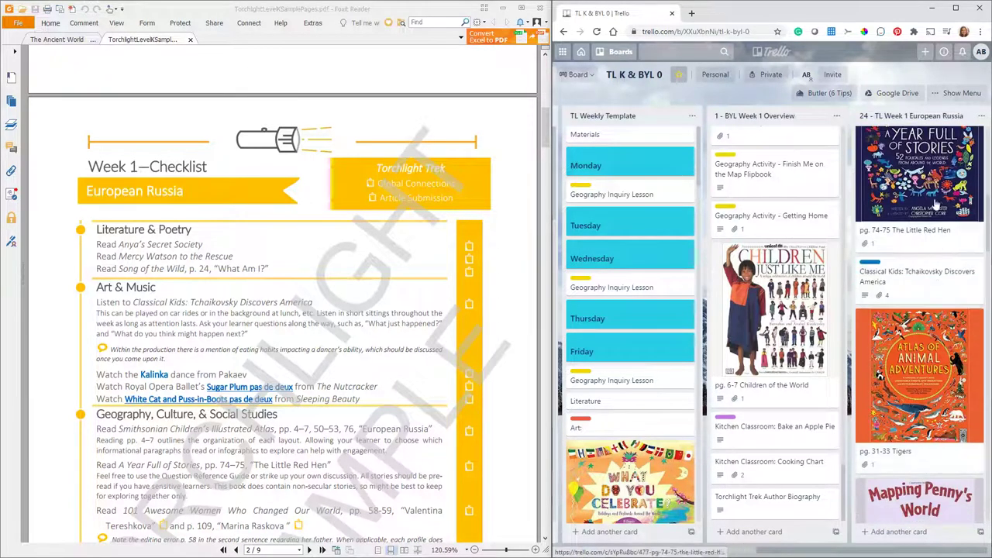
left_click(922, 274)
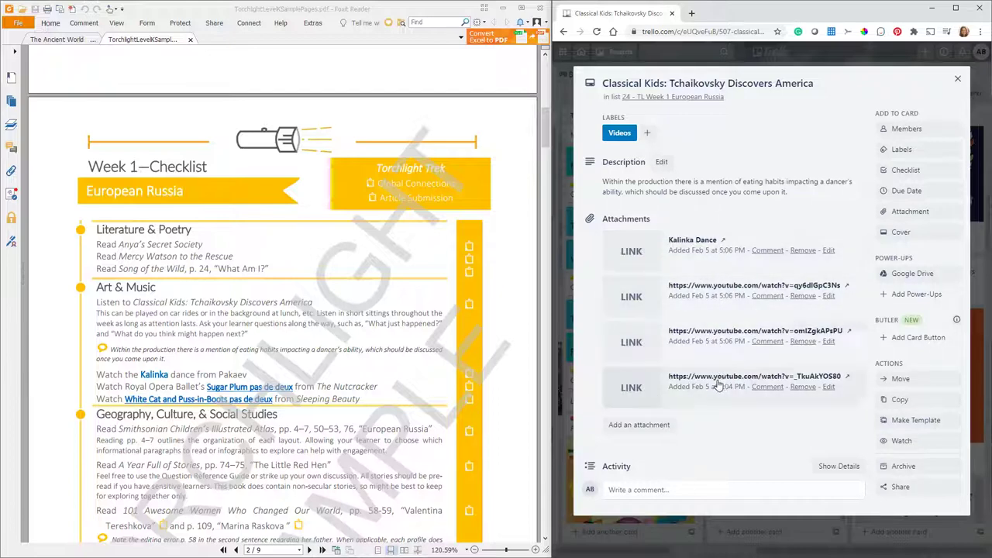
Close the Tchaikovsky card after reviewing its Videos label and YouTube links
left_click(957, 79)
scroll(948, 349, "down", 2)
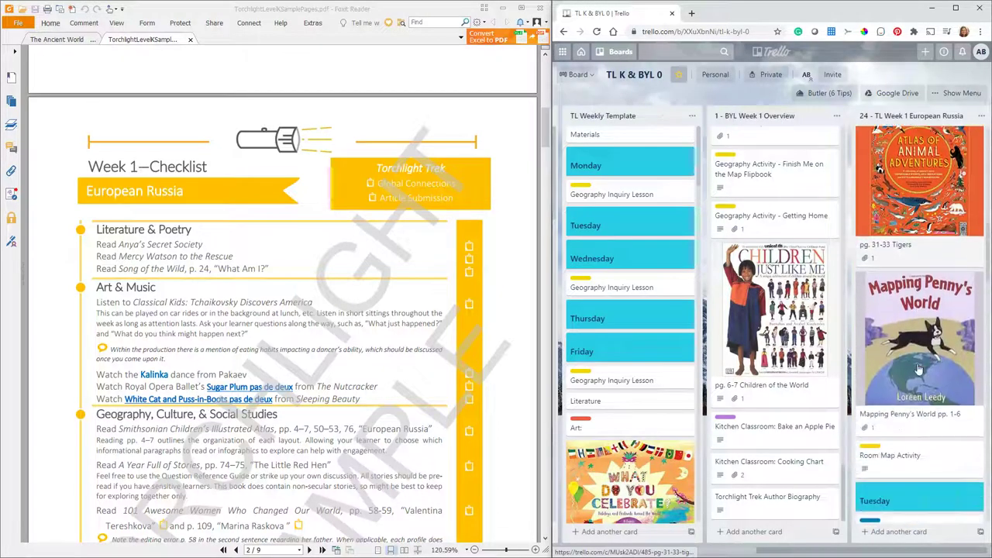
scroll(918, 322, "down", 3)
scroll(917, 324, "down", 1)
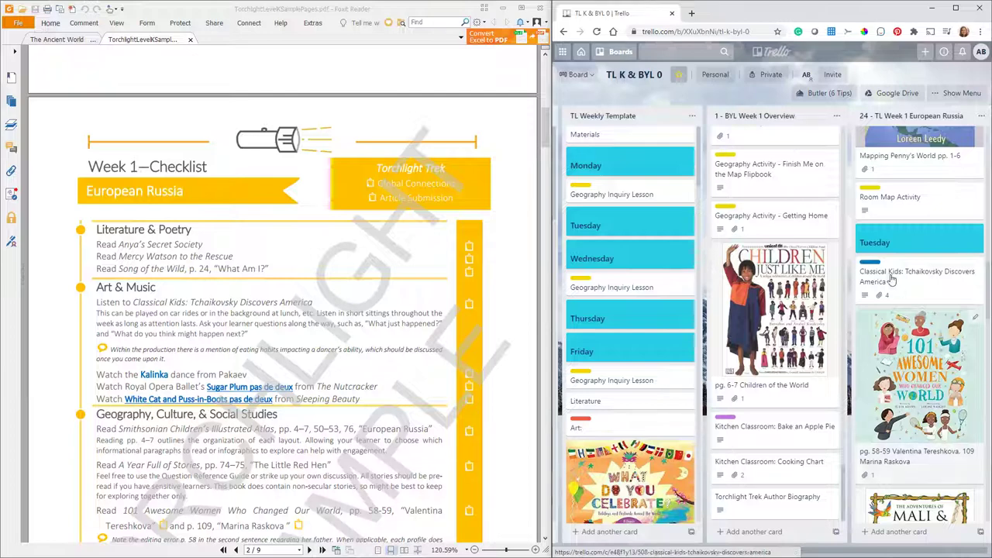
scroll(903, 291, "down", 1)
scroll(905, 291, "down", 6)
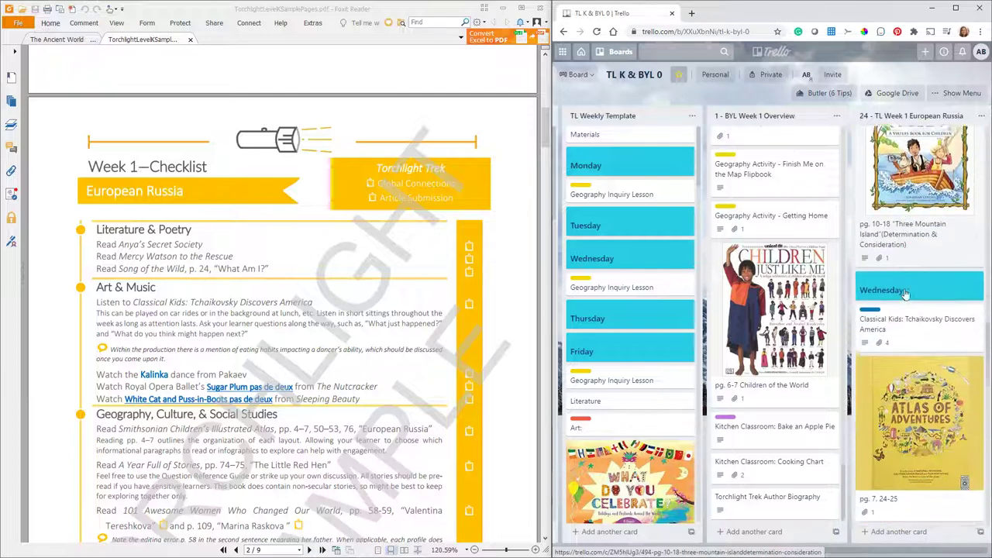
scroll(906, 293, "down", 5)
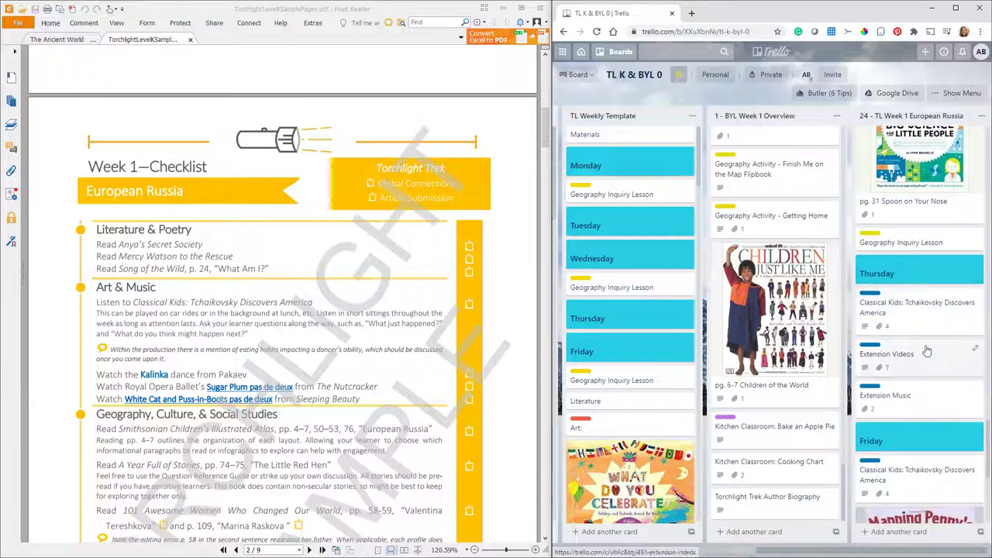
scroll(905, 198, "up", 3)
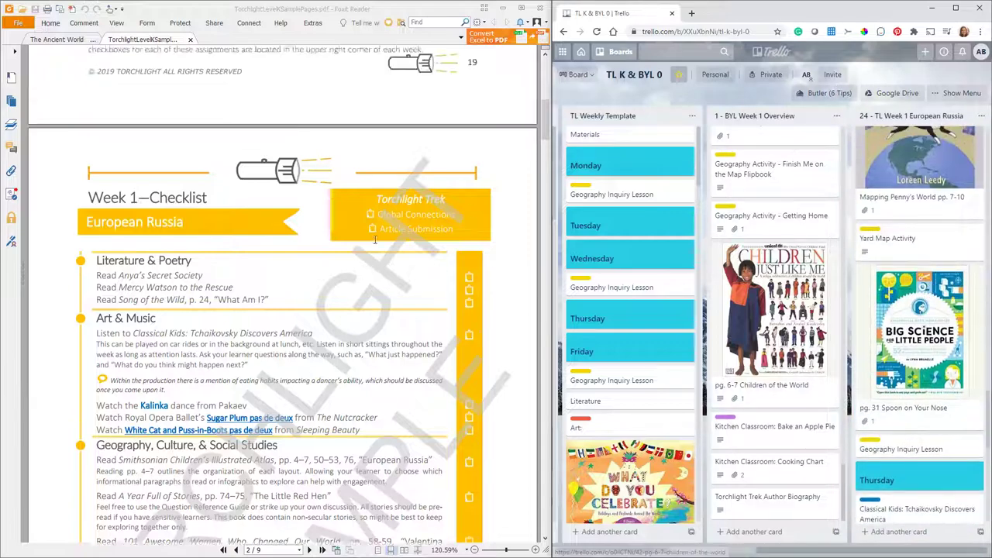
scroll(378, 248, "up", 10)
scroll(378, 248, "up", 3)
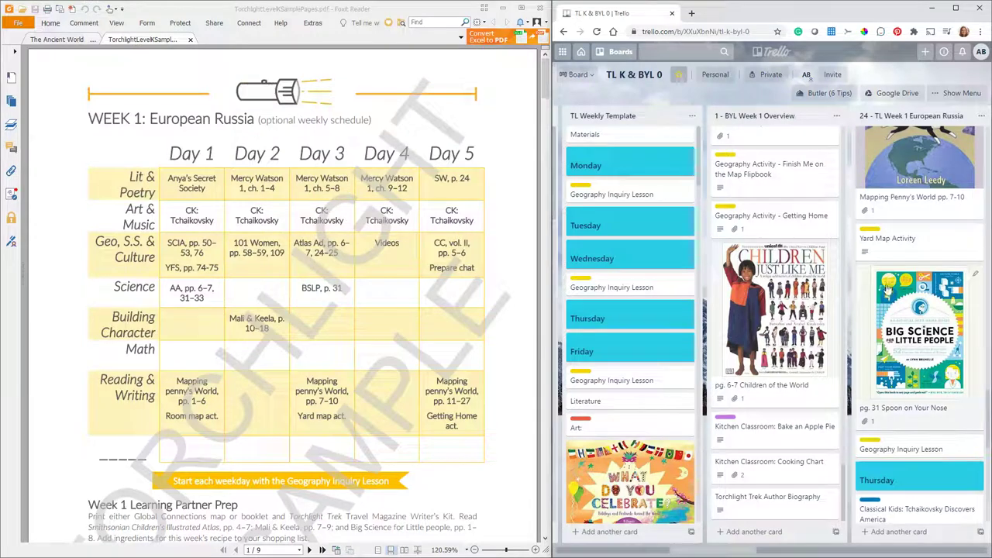
scroll(936, 314, "up", 2)
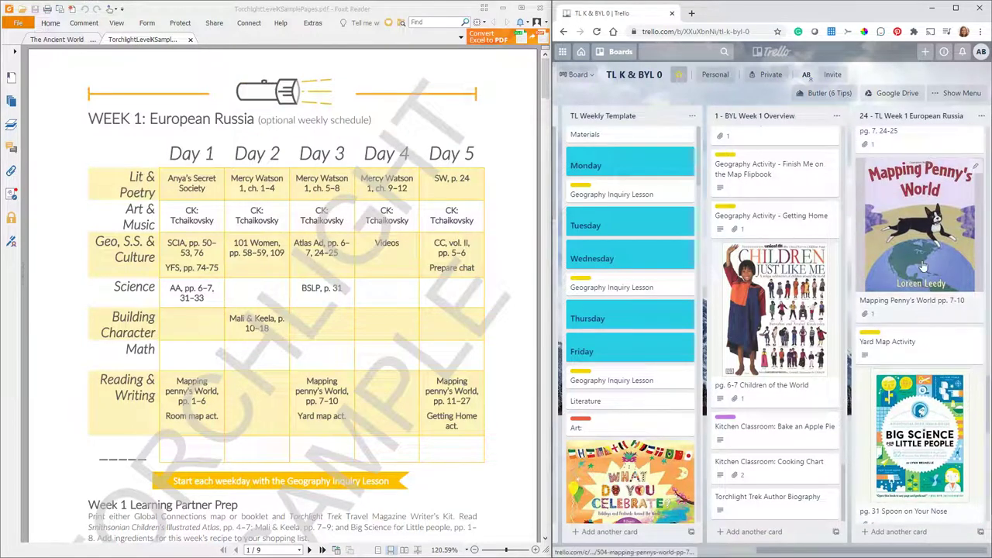
scroll(927, 256, "up", 4)
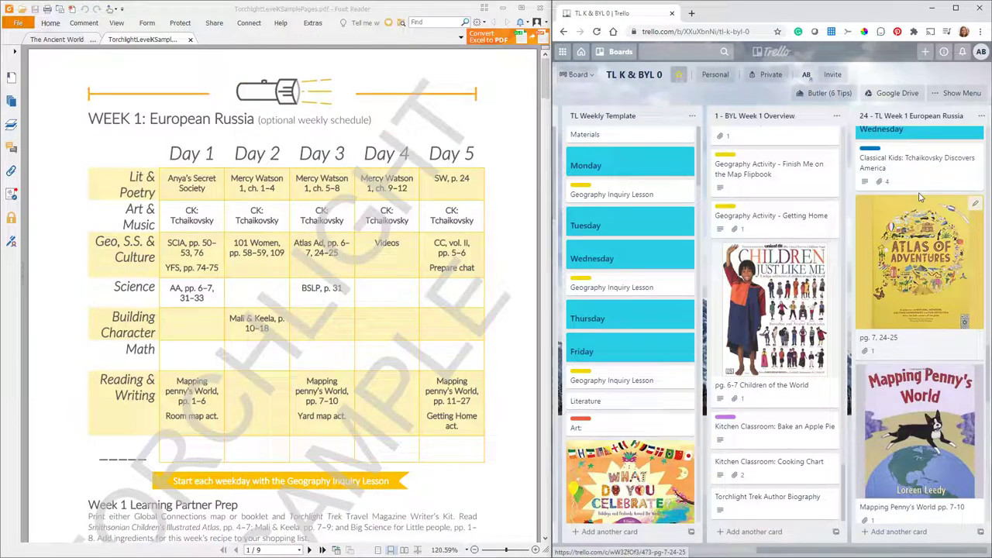
scroll(921, 186, "down", 1)
scroll(921, 186, "down", 8)
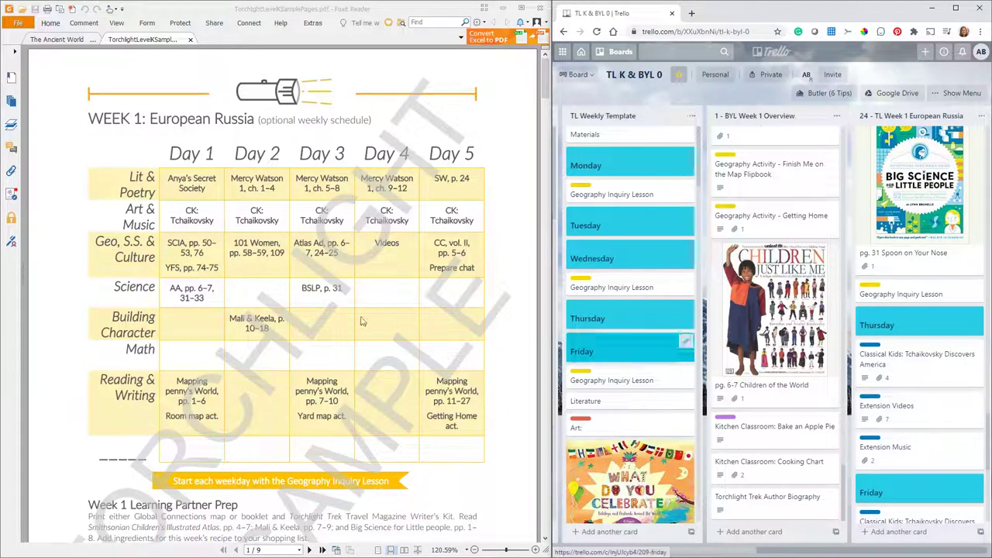
left_click_drag(545, 92, 546, 265)
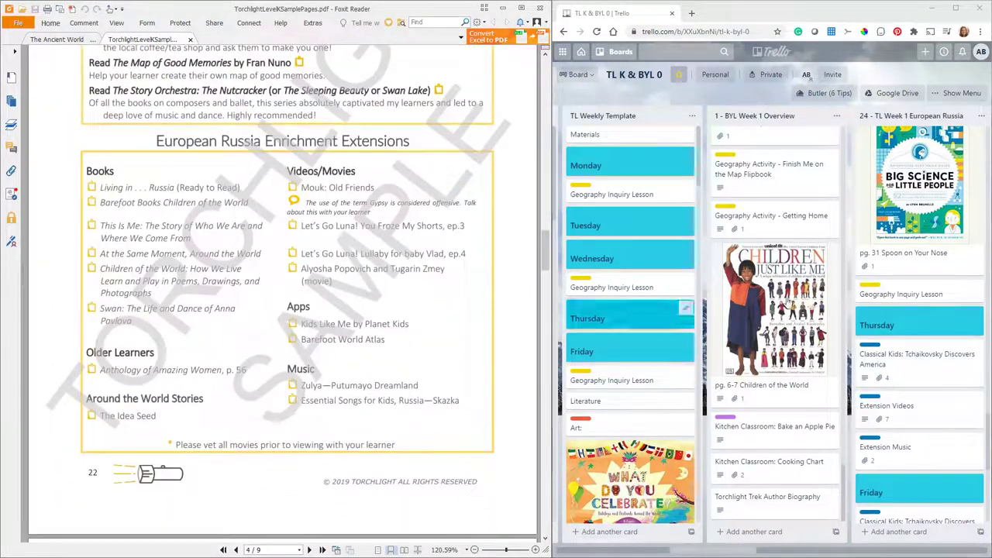
left_click(891, 405)
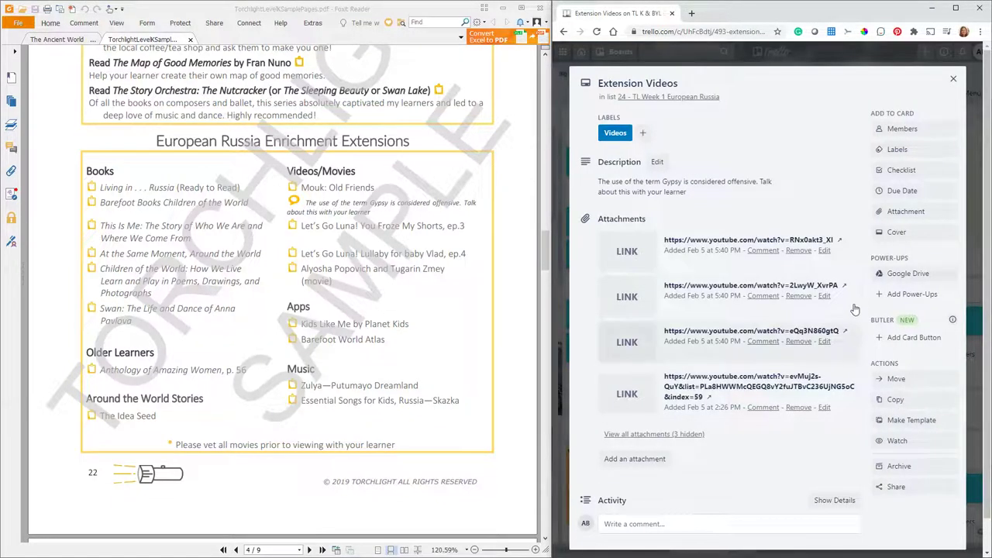
left_click(954, 78)
left_click(891, 446)
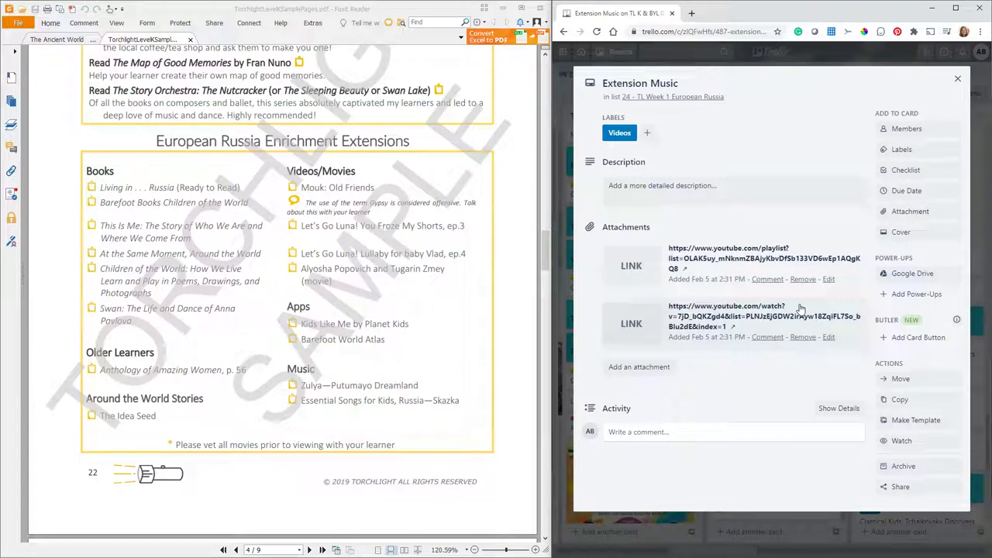
left_click(957, 78)
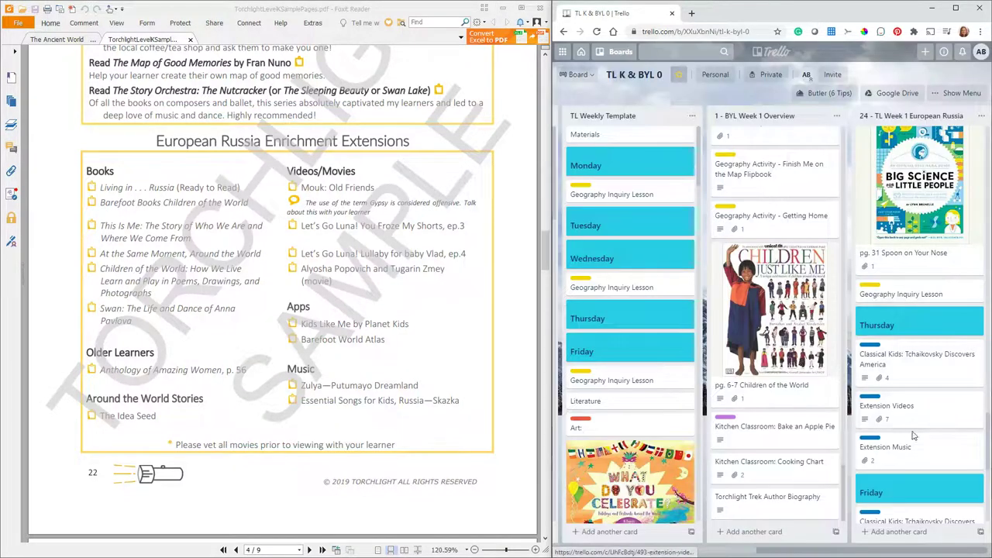
scroll(913, 435, "down", 5)
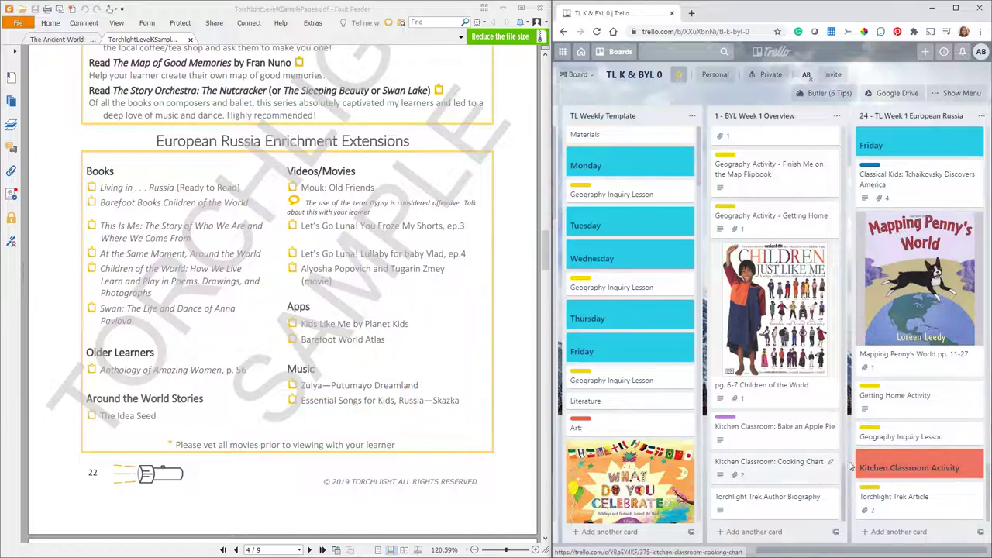
scroll(895, 435, "up", 3)
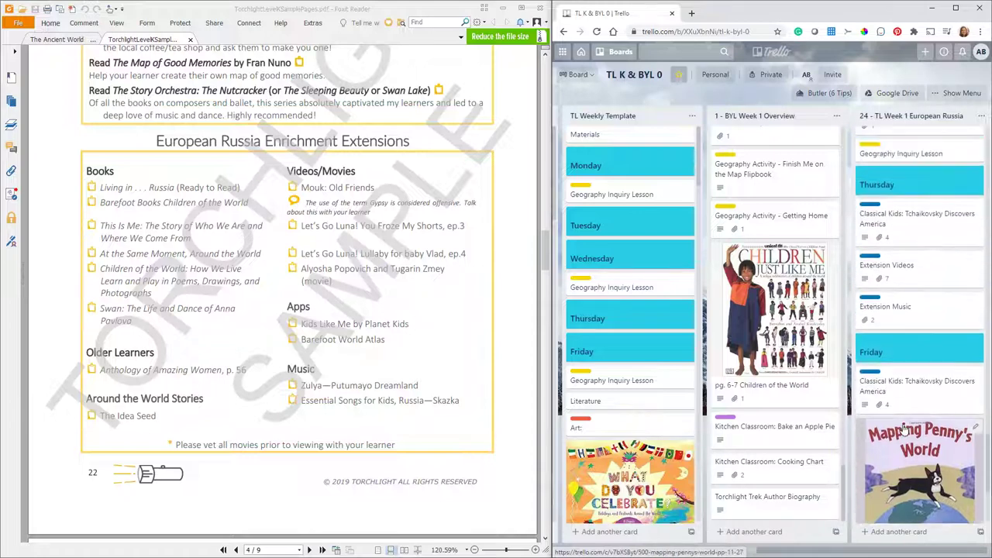
scroll(913, 433, "up", 4)
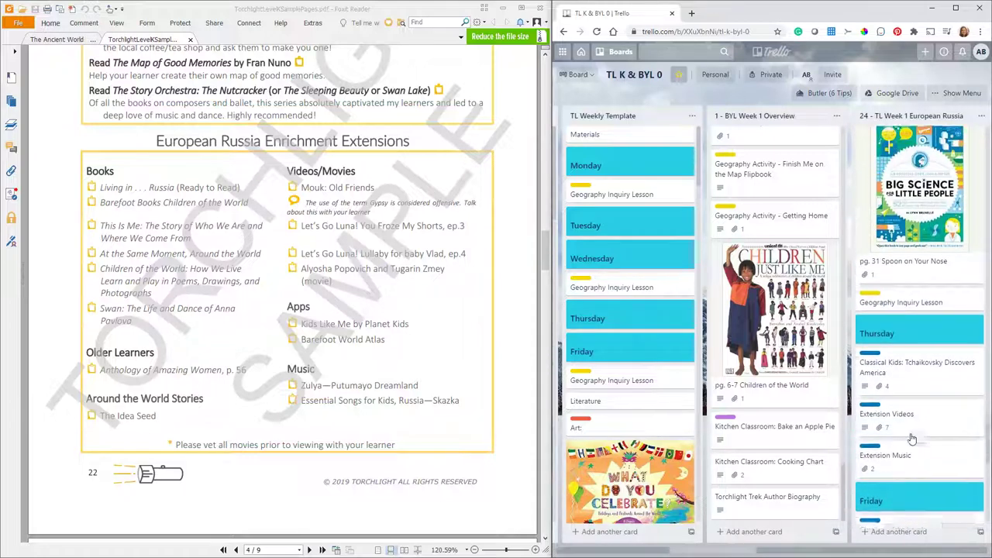
scroll(918, 439, "up", 10)
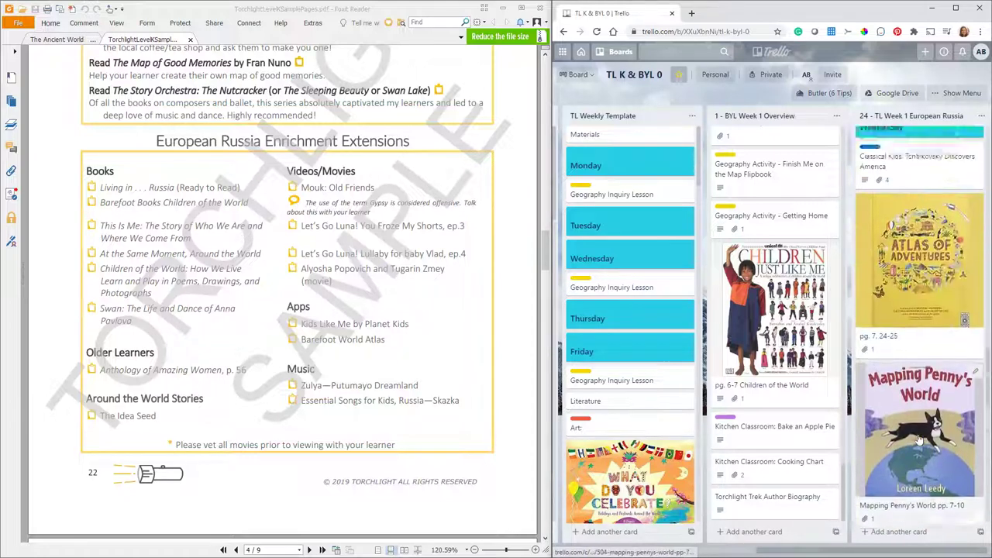
scroll(920, 439, "up", 10)
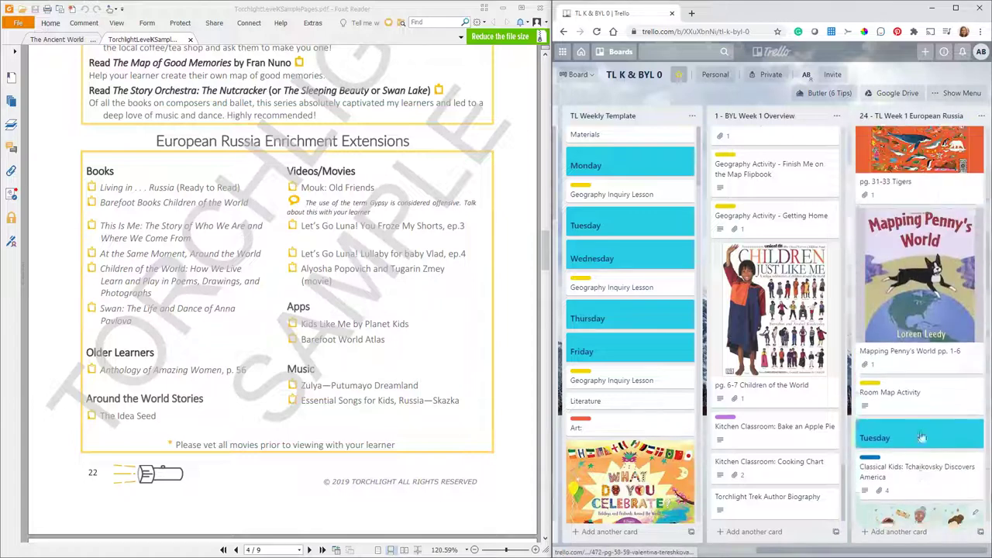
scroll(921, 438, "up", 8)
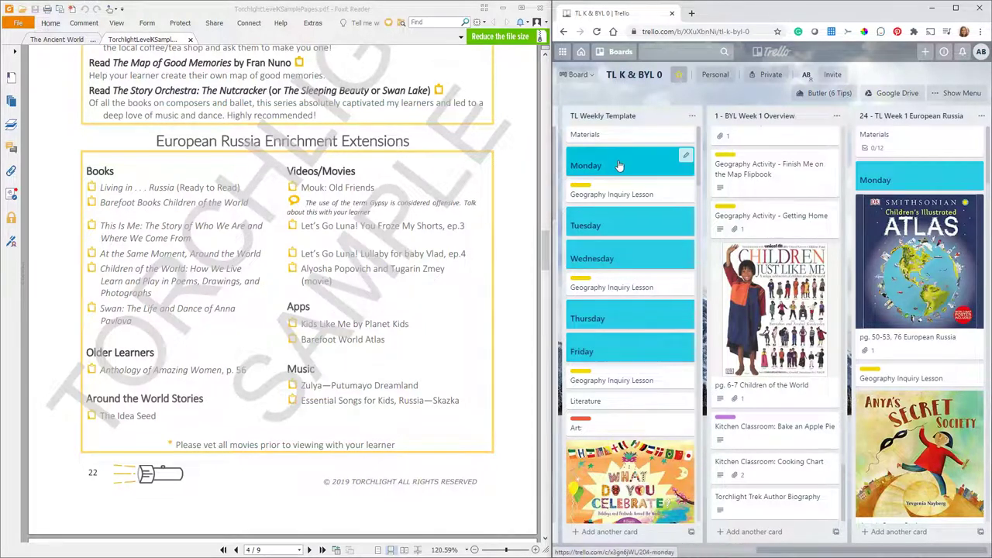
Place the What Do You Celebrate card above the Art: card in TL Weekly Template
scroll(620, 372, "down", 3)
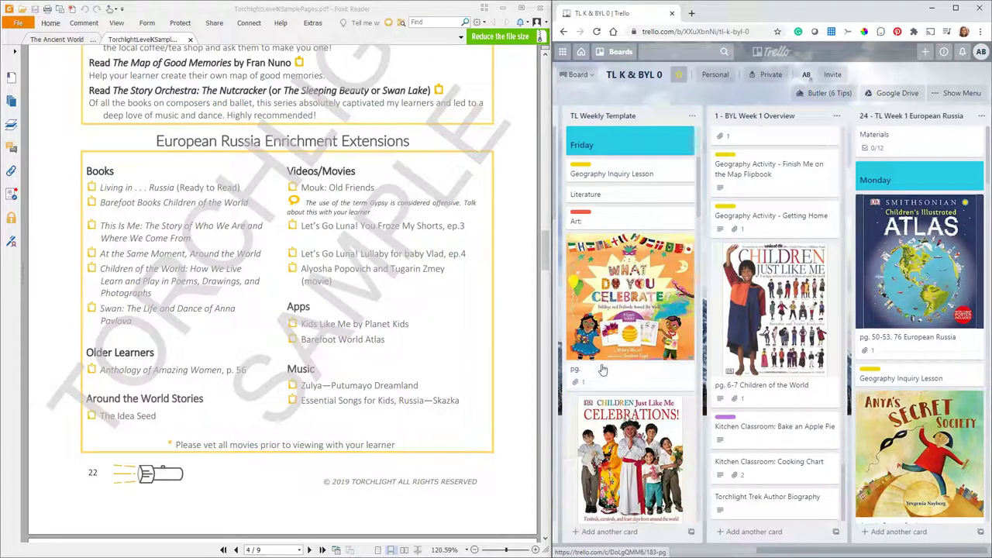
left_click_drag(629, 297, 682, 383)
scroll(697, 395, "down", 5)
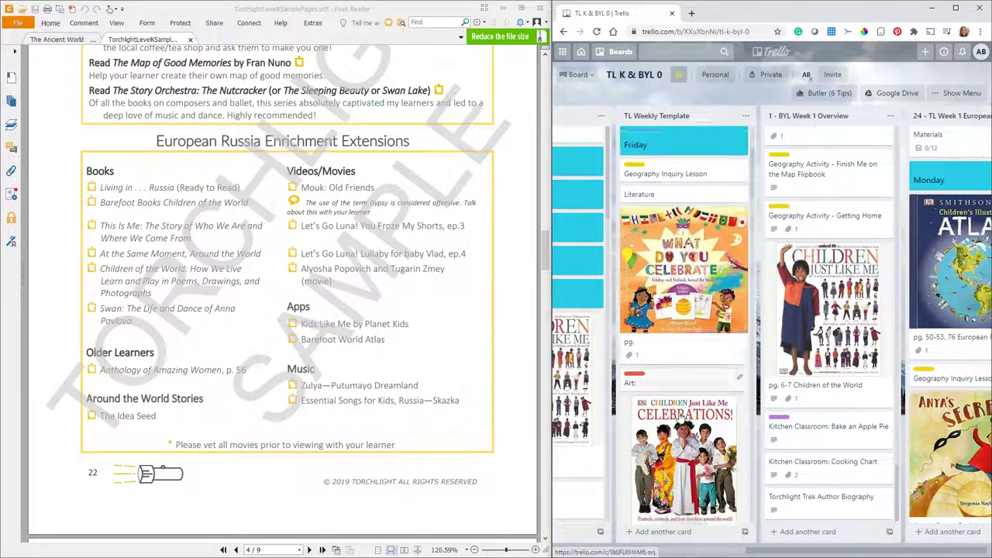
scroll(711, 404, "down", 2)
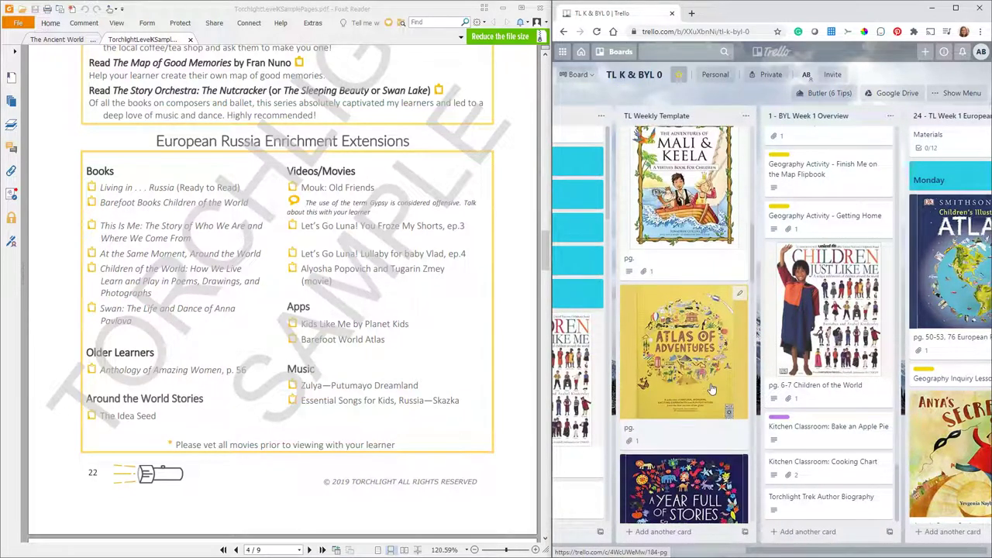
scroll(712, 389, "down", 5)
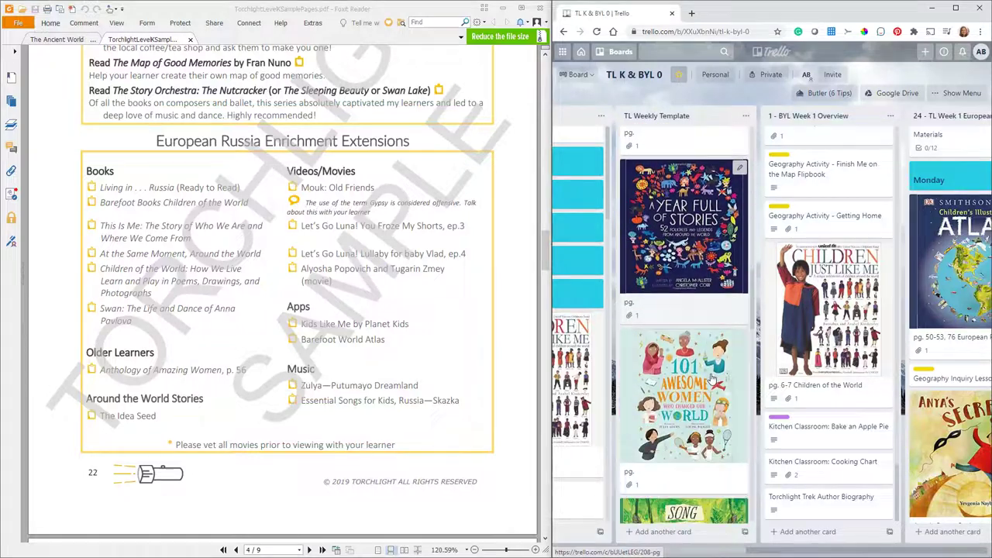
scroll(700, 379, "down", 6)
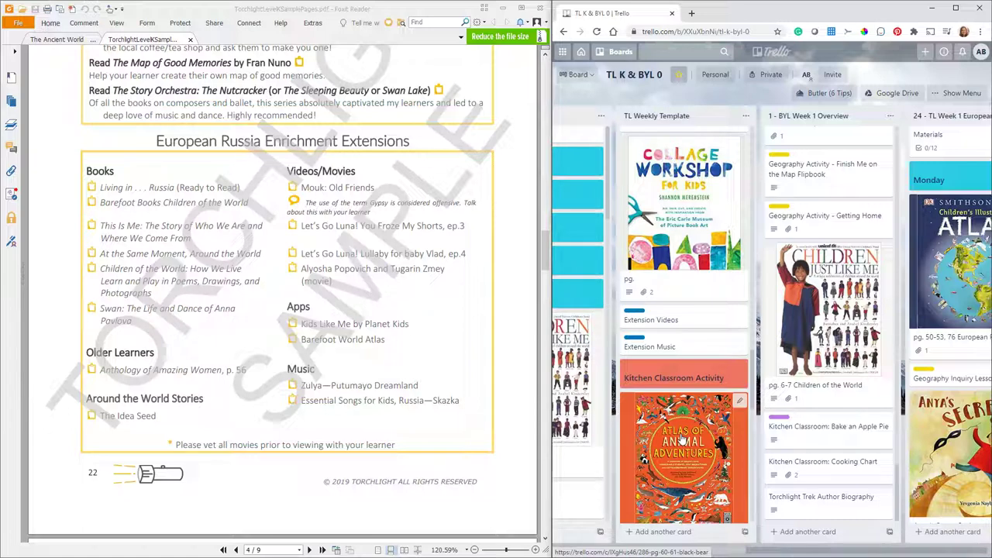
scroll(828, 292, "down", 10)
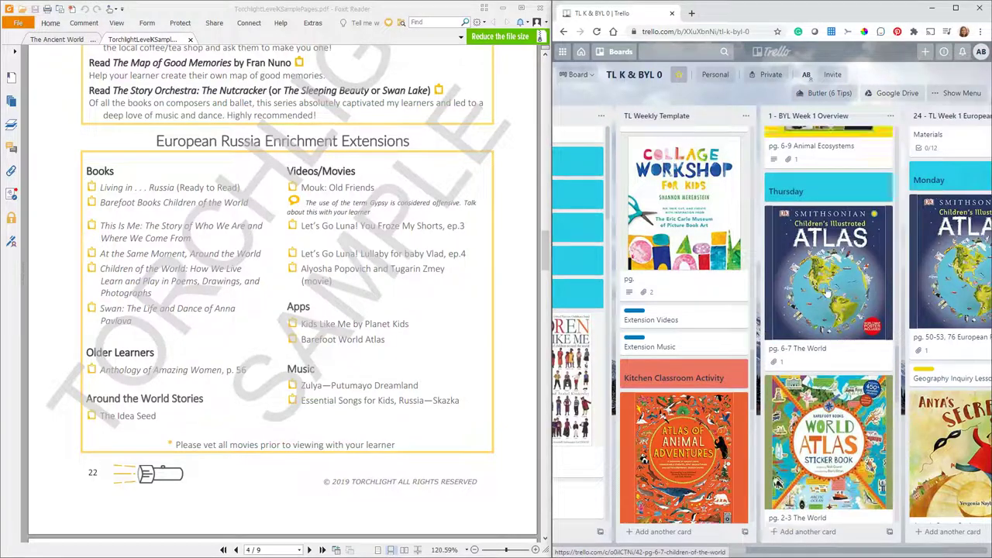
scroll(828, 291, "up", 10)
left_click(816, 142)
scroll(786, 310, "down", 5)
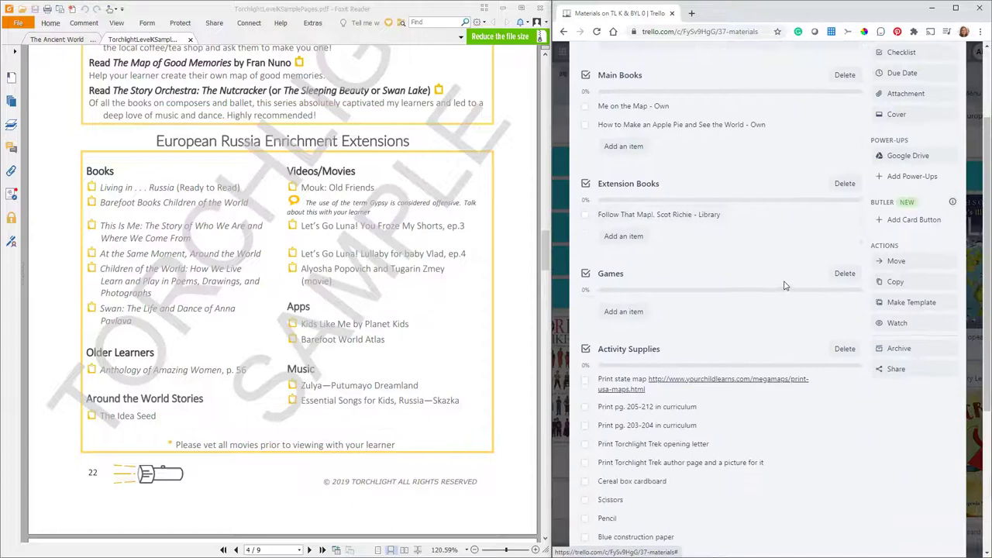
scroll(775, 310, "down", 2)
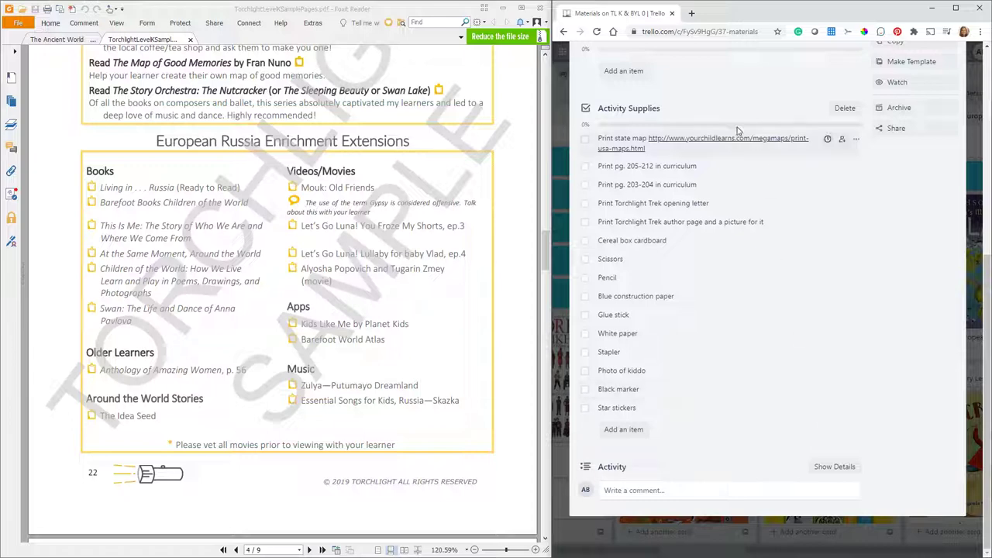
scroll(774, 324, "up", 2)
scroll(773, 324, "up", 2)
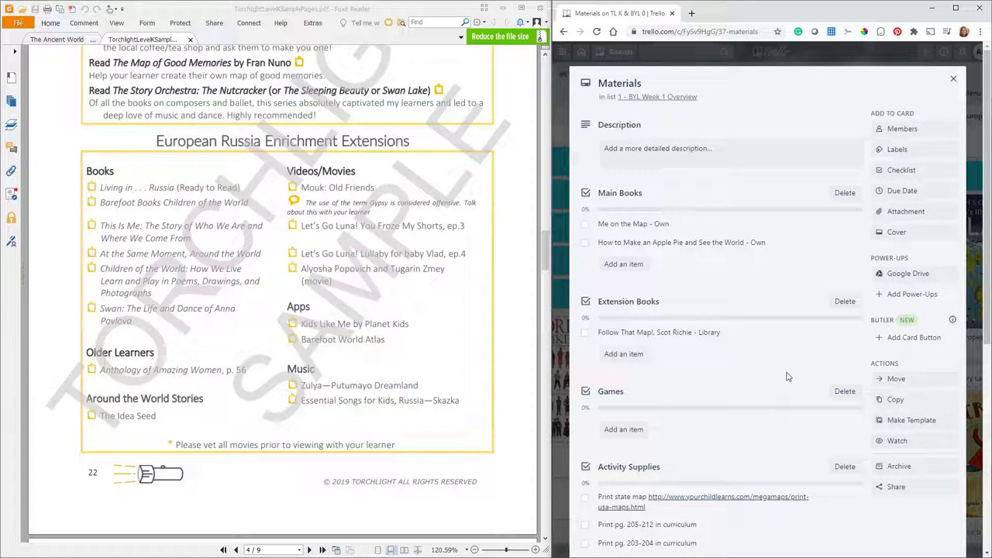
left_click(953, 78)
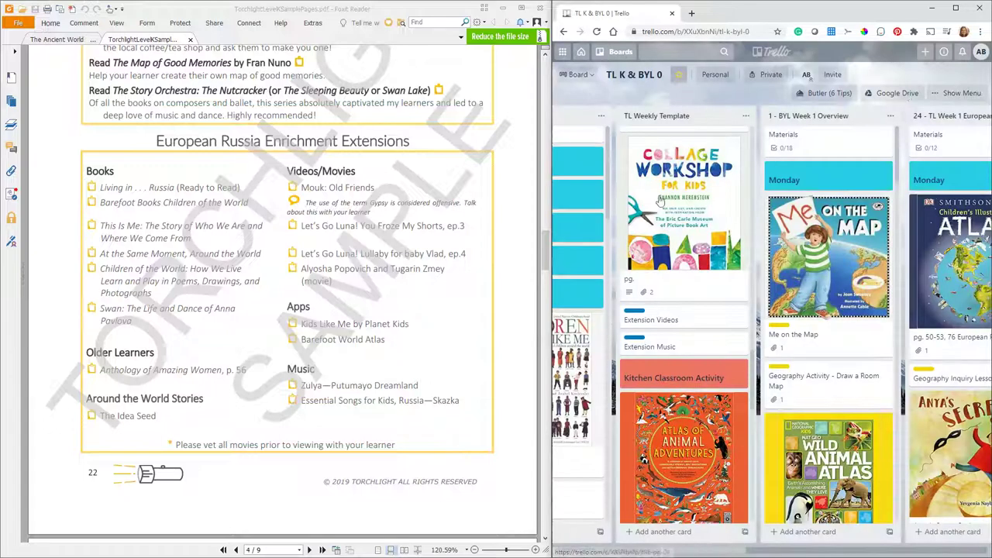
left_click(890, 116)
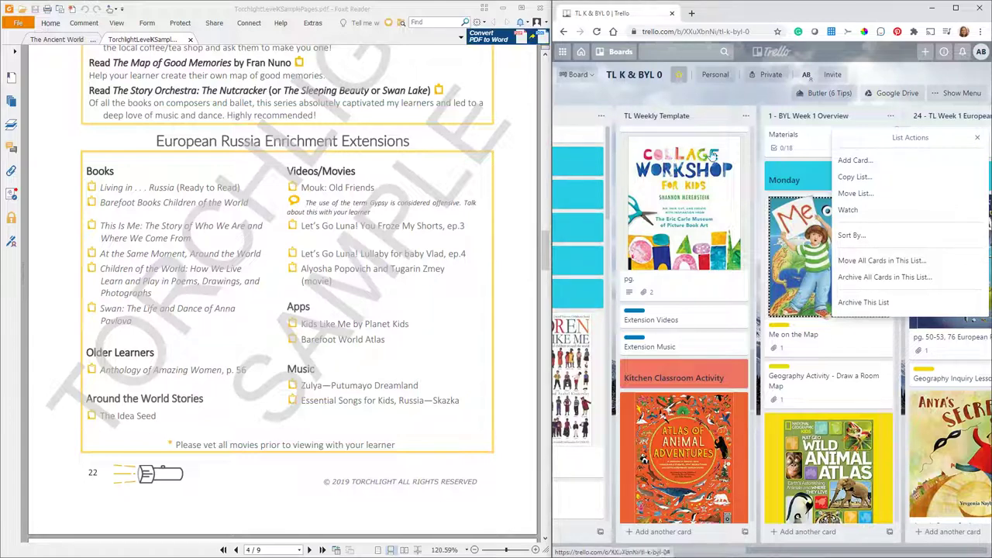
left_click(764, 128)
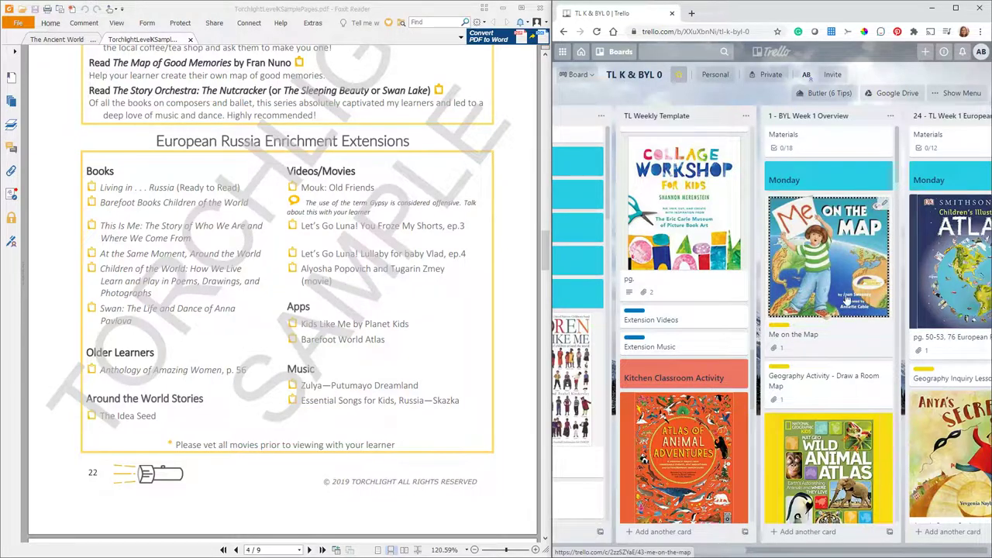
Scroll the Torchlight PDF to page 2's Week 1 Checklist and highlight its reading items
scroll(463, 279, "up", 3)
scroll(463, 279, "up", 20)
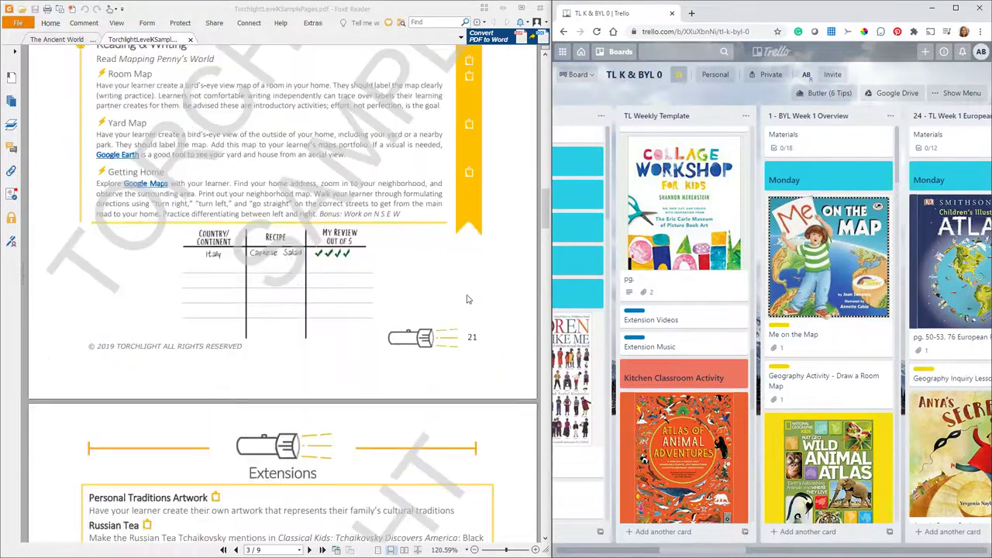
scroll(467, 299, "up", 5)
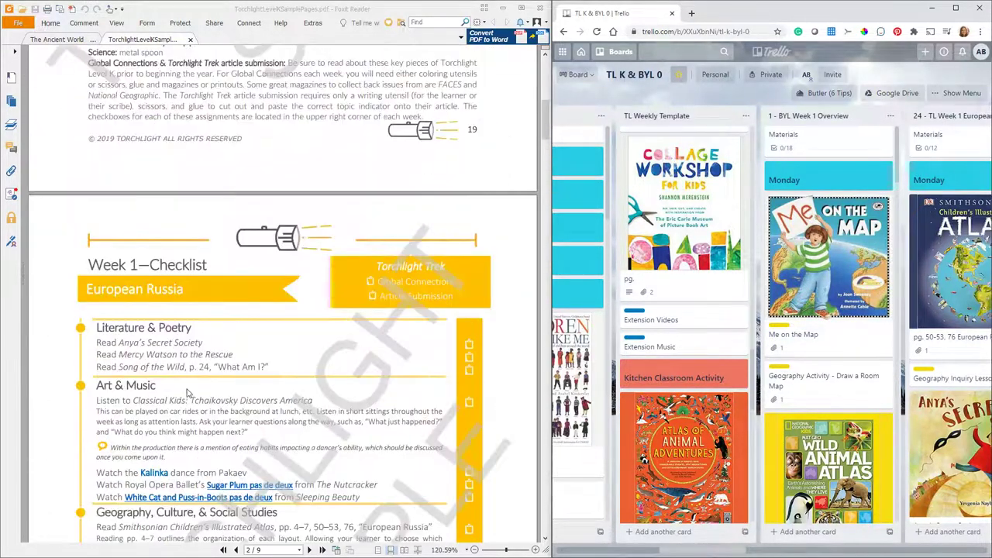
left_click_drag(118, 354, 275, 367)
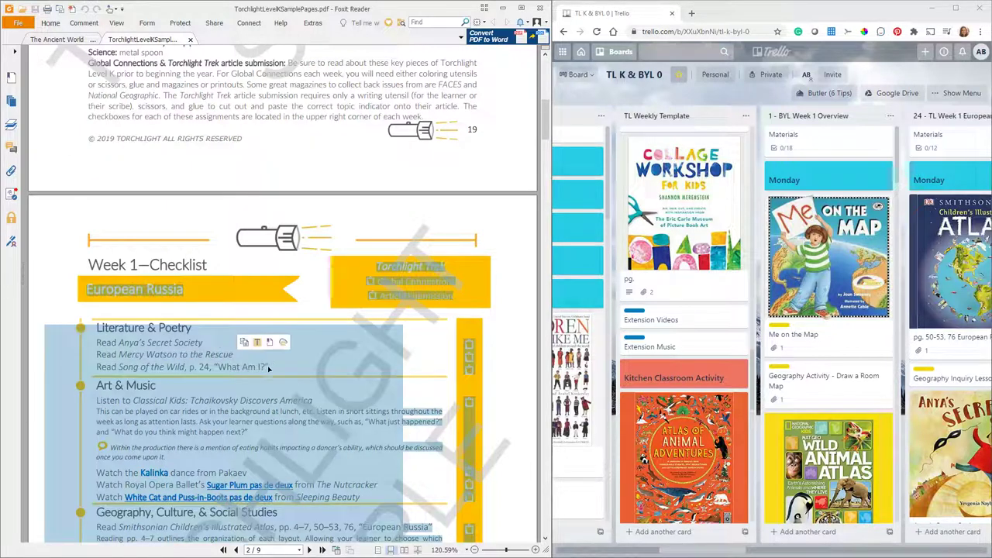
left_click(275, 368)
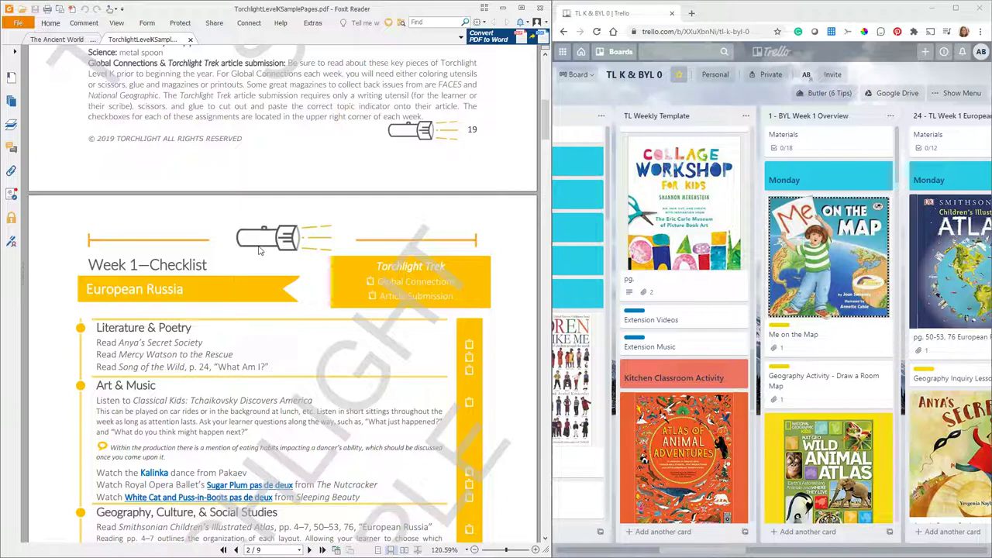
scroll(829, 211, "down", 8)
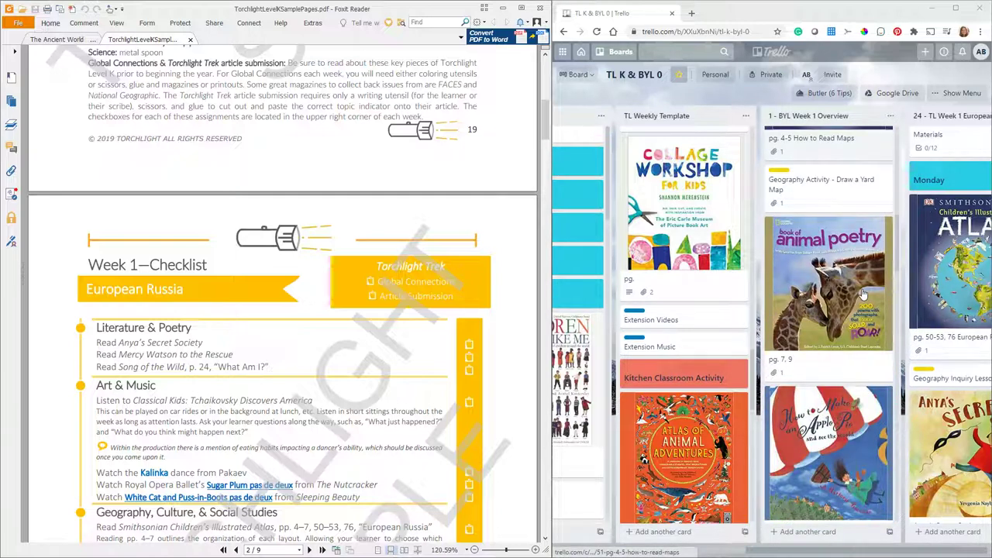
scroll(844, 306, "down", 3)
scroll(842, 306, "down", 3)
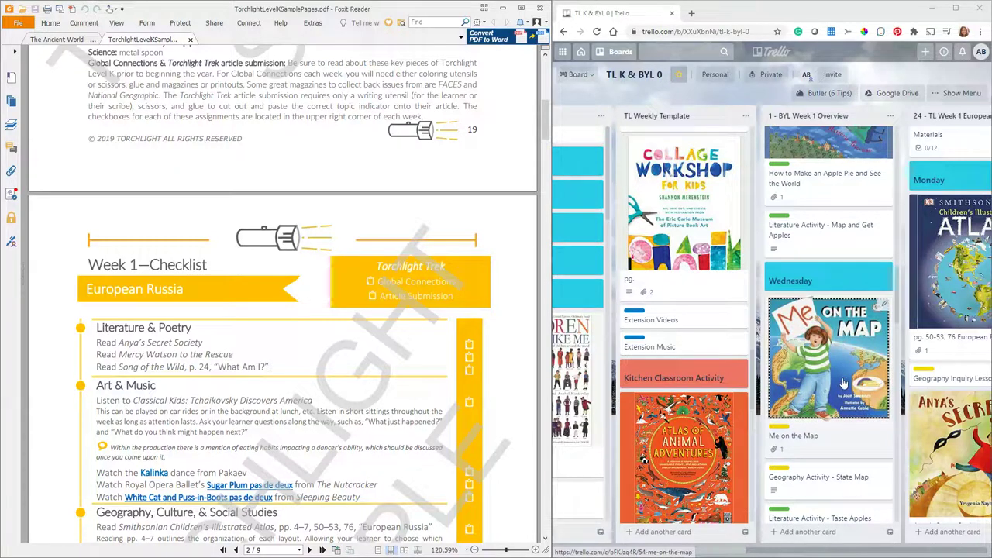
scroll(844, 372, "up", 14)
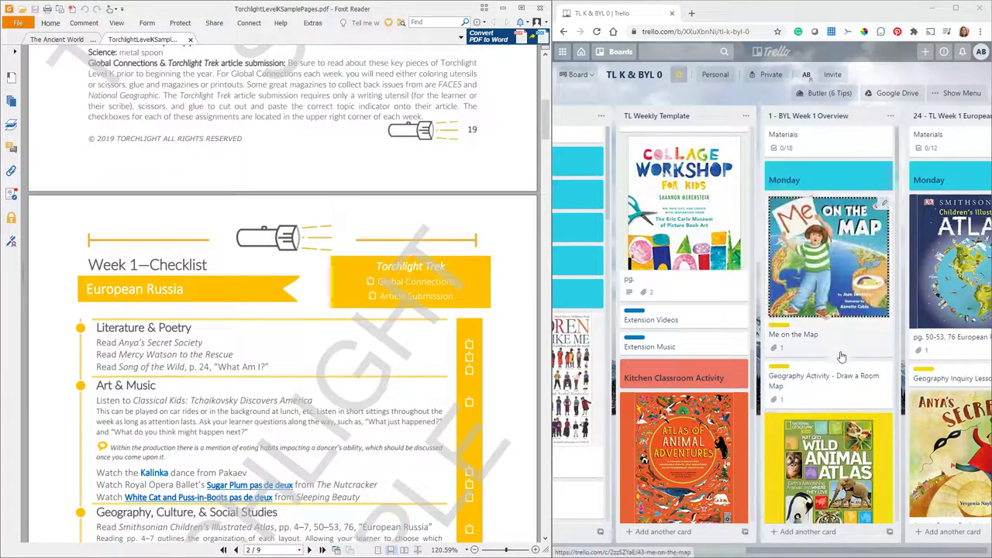